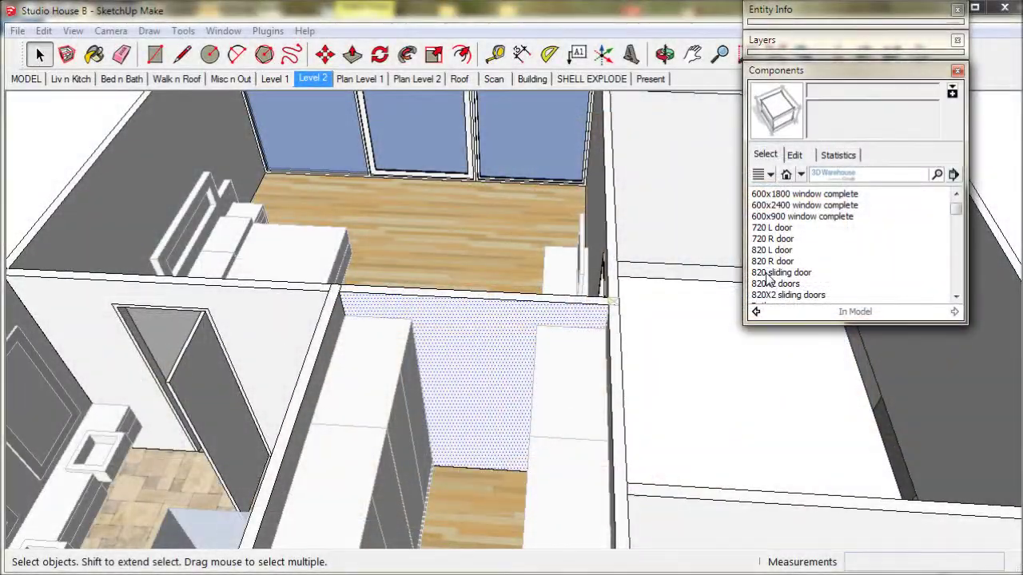
Place the 820 sliding door component in the level 2 closet opening, then select everything
{"action": "left_click", "coordinate": [780, 273]}
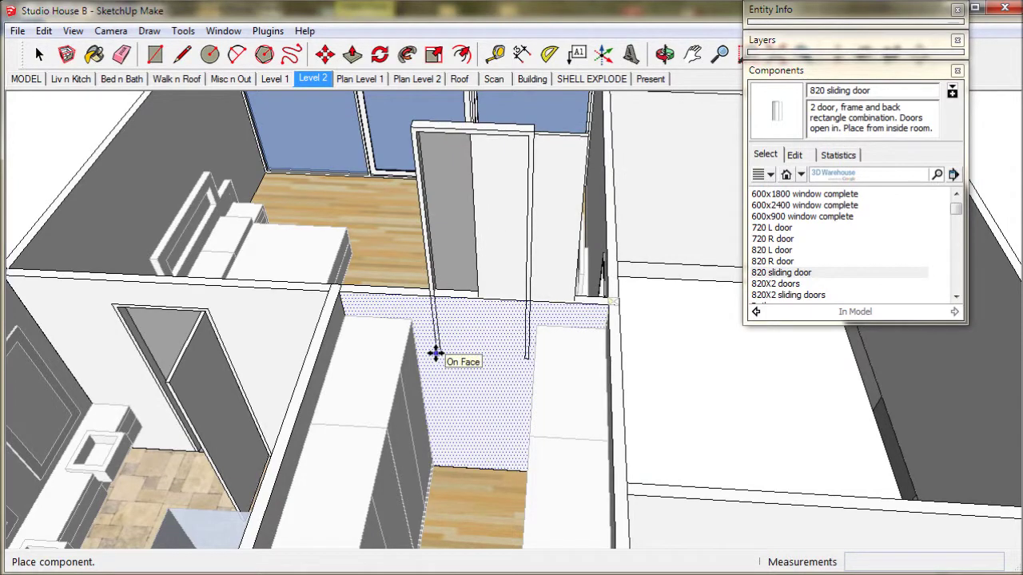
{"action": "left_click", "coordinate": [435, 353]}
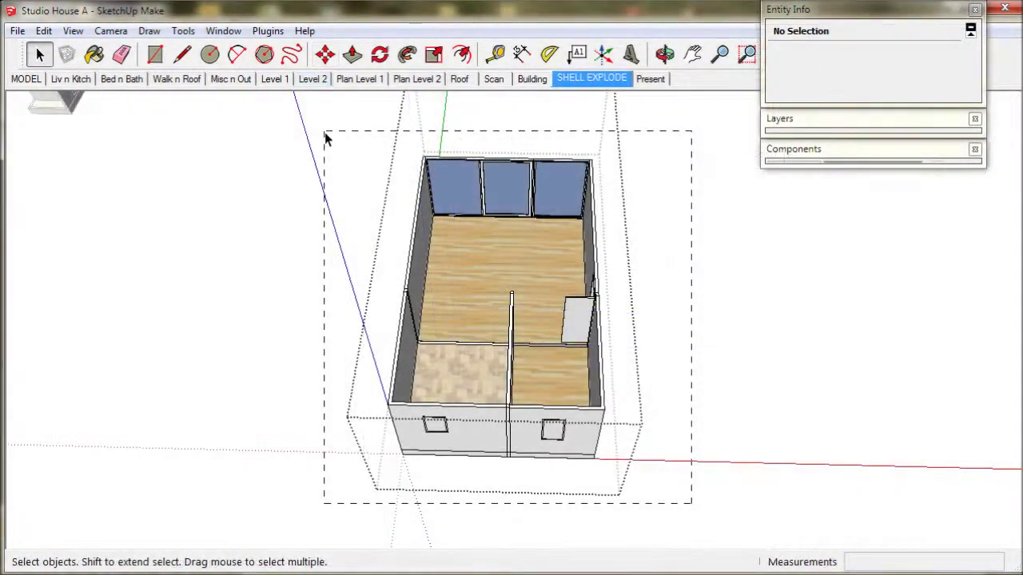
{"action": "key", "text": "ctrl+a"}
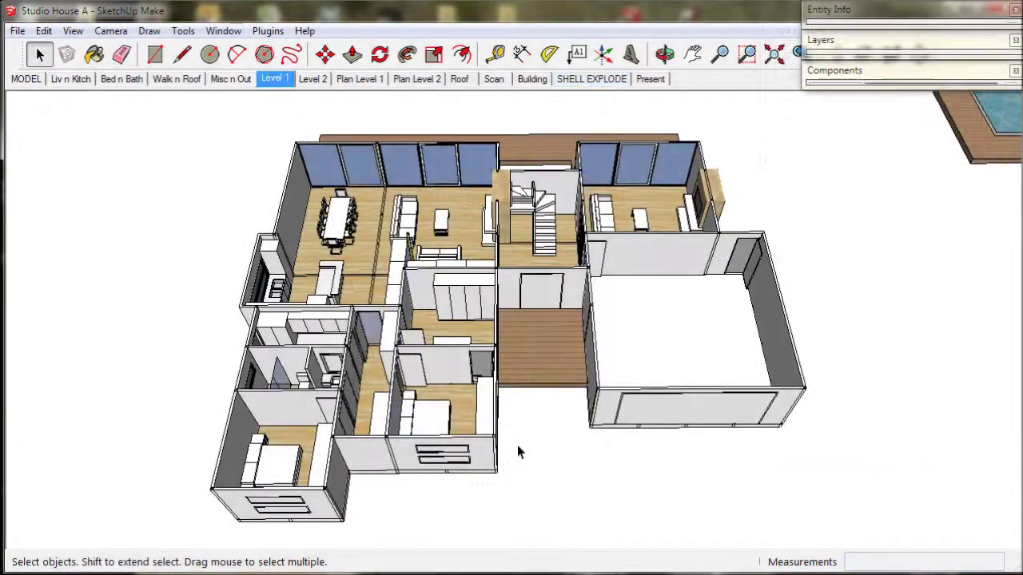
Compare the SHELL EXPLODE scene against the Scan plan, return to SHELL EXPLODE, and zoom toward the twin windows
{"action": "middle_click_drag", "start_coordinate": [444, 405], "coordinate": [676, 323]}
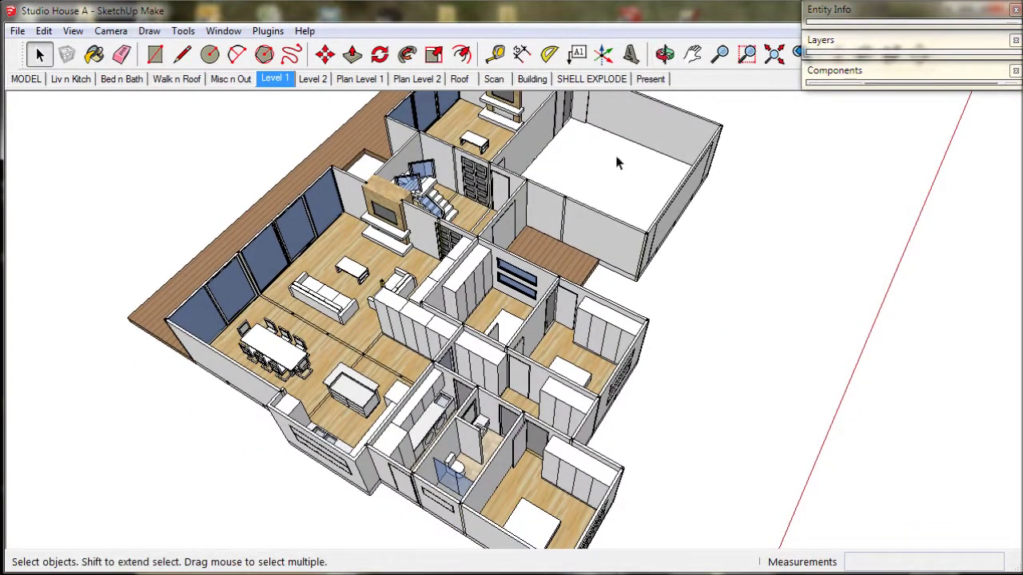
{"action": "left_click", "coordinate": [596, 79]}
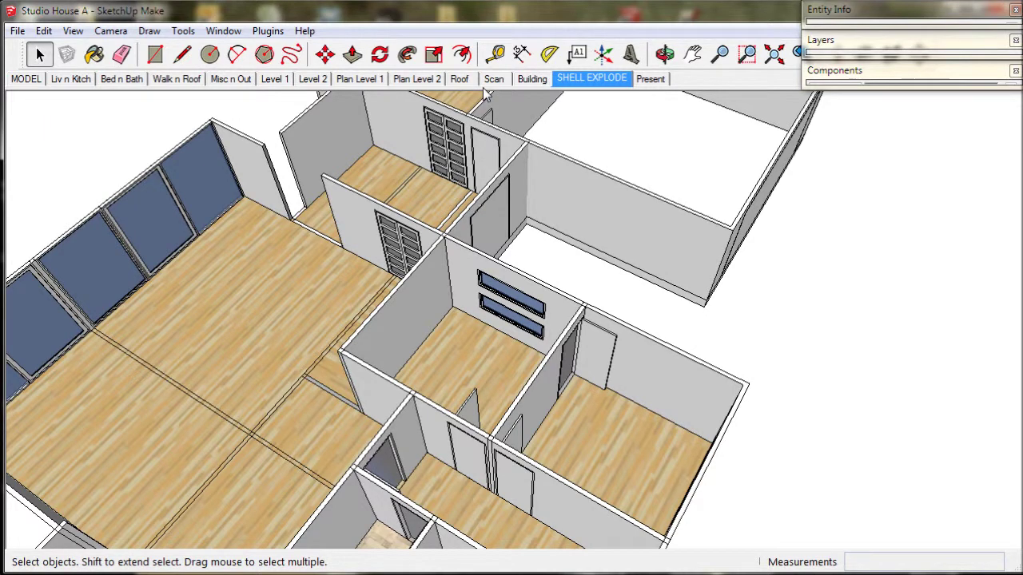
{"action": "left_click", "coordinate": [493, 79]}
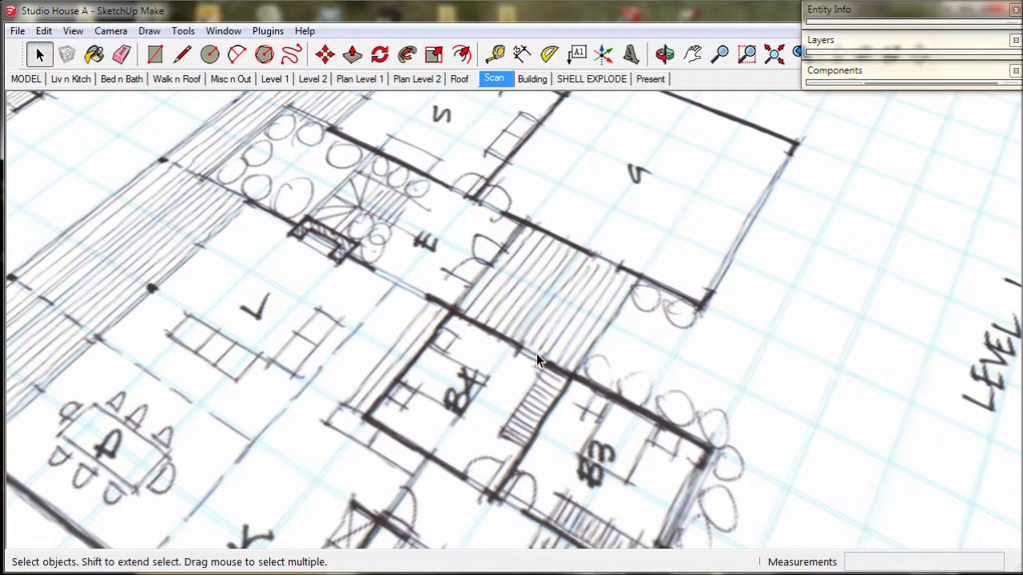
{"action": "left_click", "coordinate": [592, 79]}
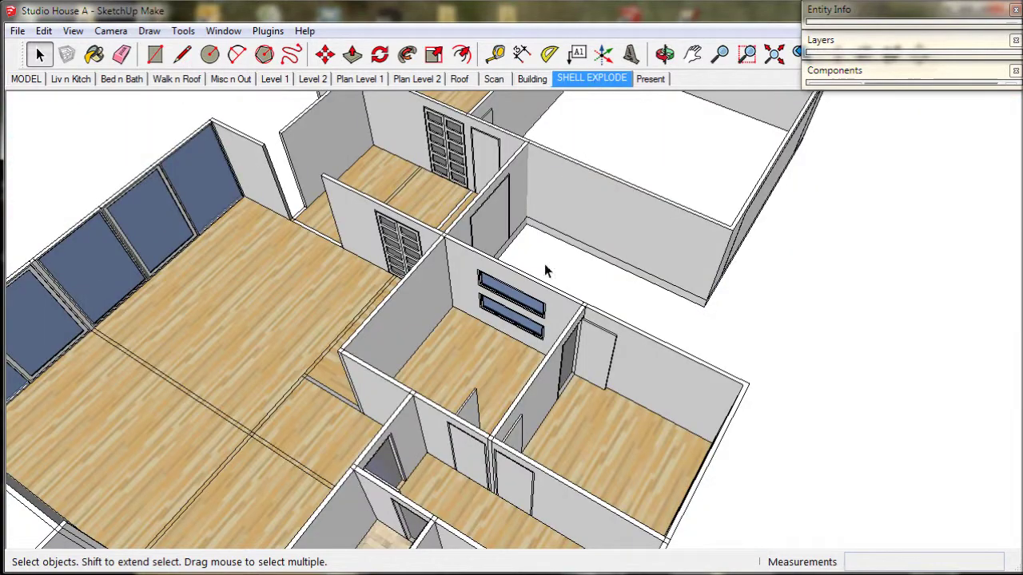
{"action": "key", "text": "ctrl+a"}
{"action": "scroll", "coordinate": [524, 313], "scroll_direction": "up", "scroll_amount": 5}
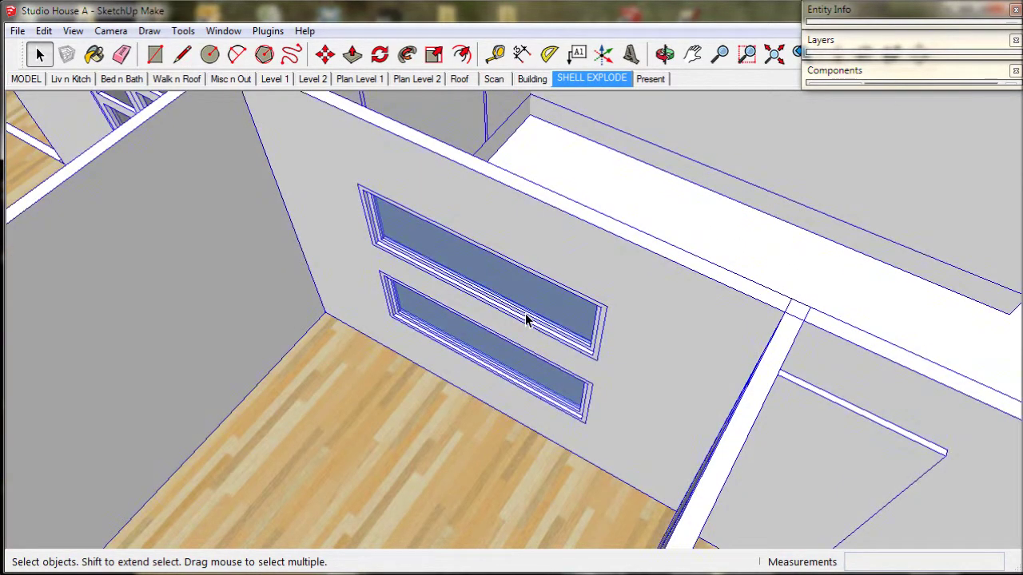
Rotate the upper twin window 90° so it stands upright
{"action": "left_click", "coordinate": [526, 319]}
{"action": "middle_click_drag", "start_coordinate": [526, 320], "coordinate": [587, 235]}
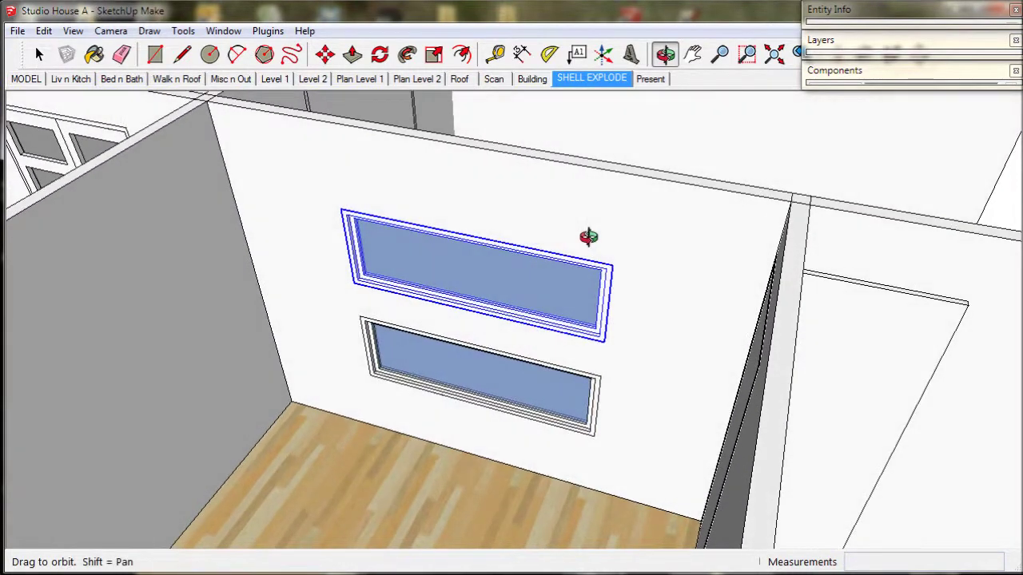
{"action": "left_click", "coordinate": [324, 54]}
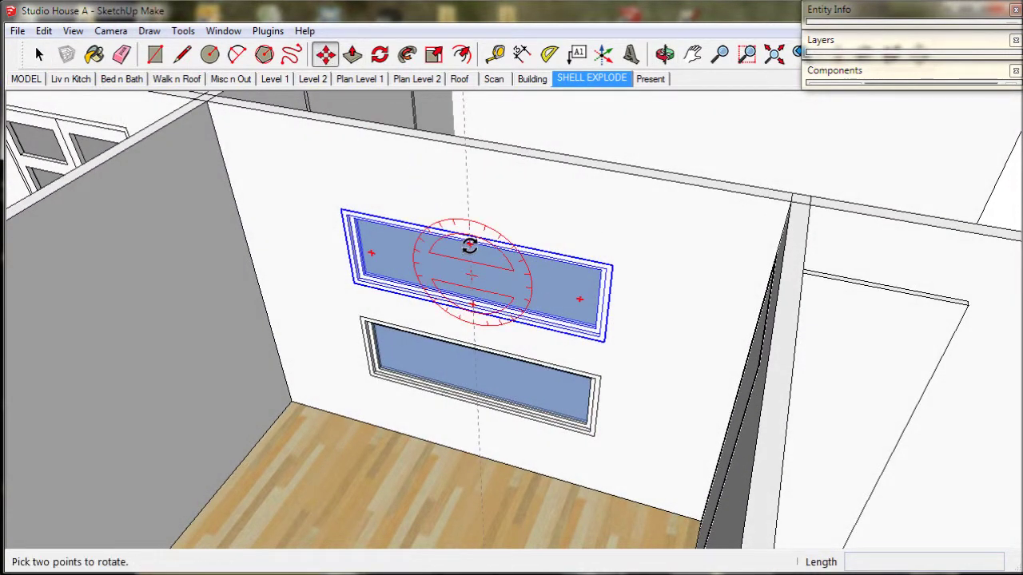
{"action": "left_click", "coordinate": [372, 252]}
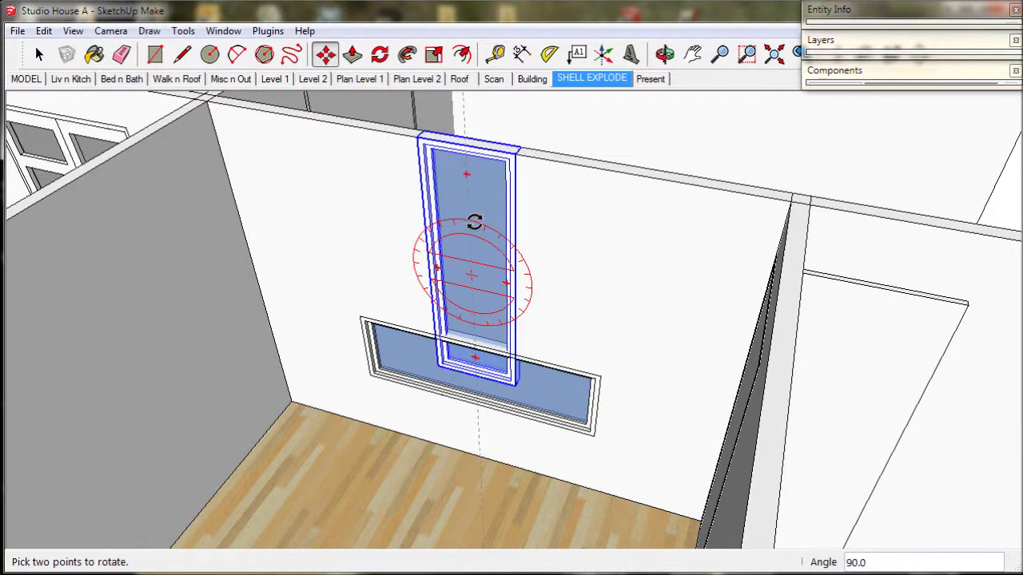
{"action": "left_click", "coordinate": [468, 224]}
{"action": "scroll", "coordinate": [527, 376], "scroll_direction": "up", "scroll_amount": 3}
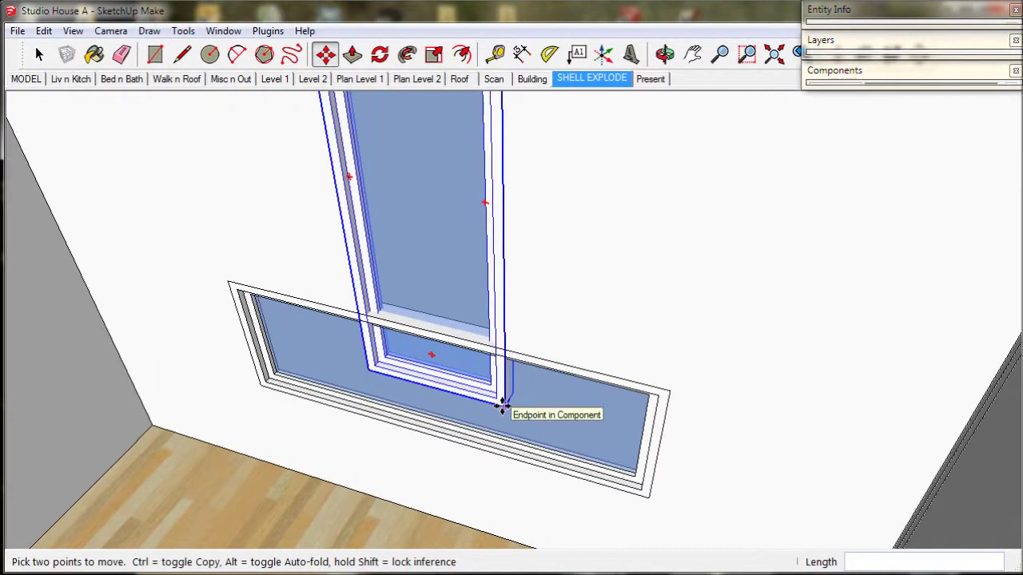
Move the upright window's bottom corner onto the lower window's right corner
{"action": "left_click", "coordinate": [502, 408]}
{"action": "left_click", "coordinate": [649, 496]}
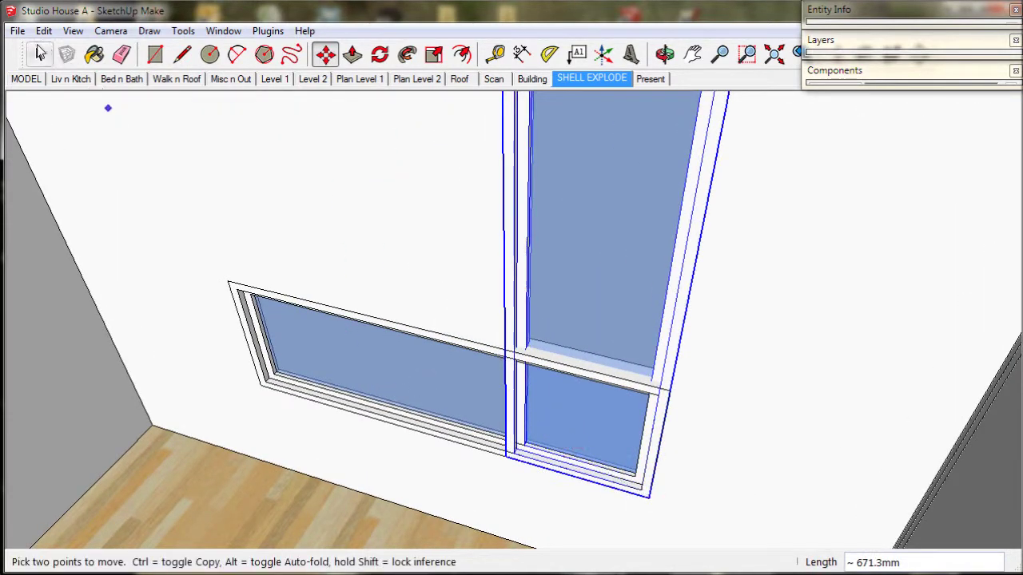
{"action": "left_click", "coordinate": [39, 54]}
{"action": "left_click", "coordinate": [277, 299]}
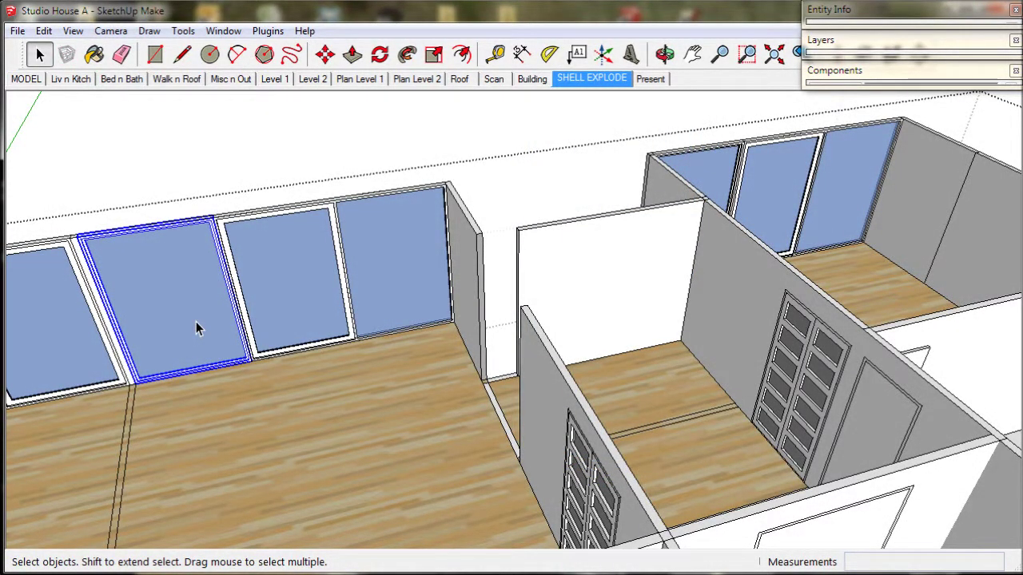
{"action": "middle_click_drag", "start_coordinate": [197, 327], "coordinate": [268, 318]}
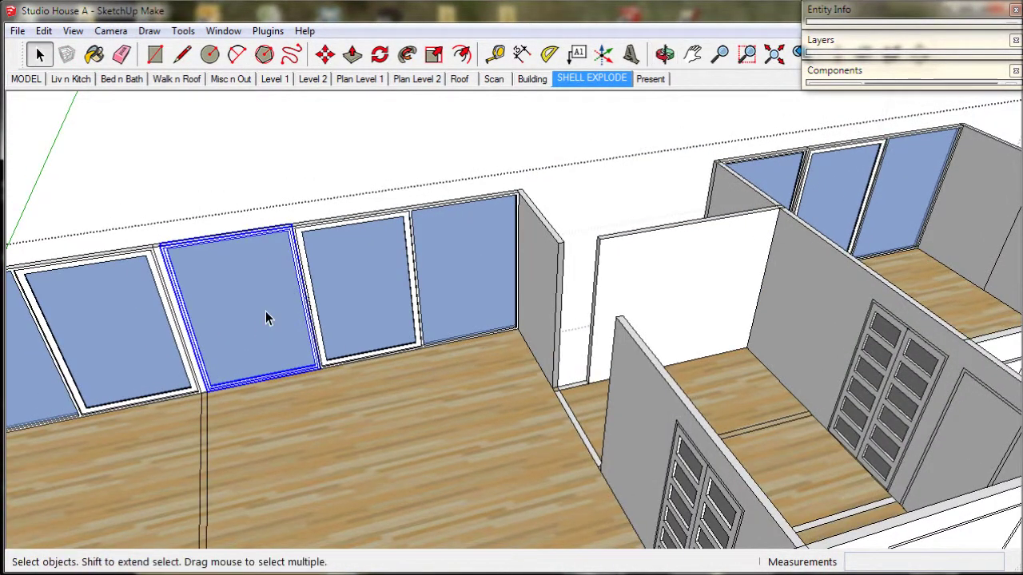
Copy the glass panel onto the partition wall corner
{"action": "left_click", "coordinate": [324, 54]}
{"action": "scroll", "coordinate": [141, 283], "scroll_direction": "up", "scroll_amount": 5}
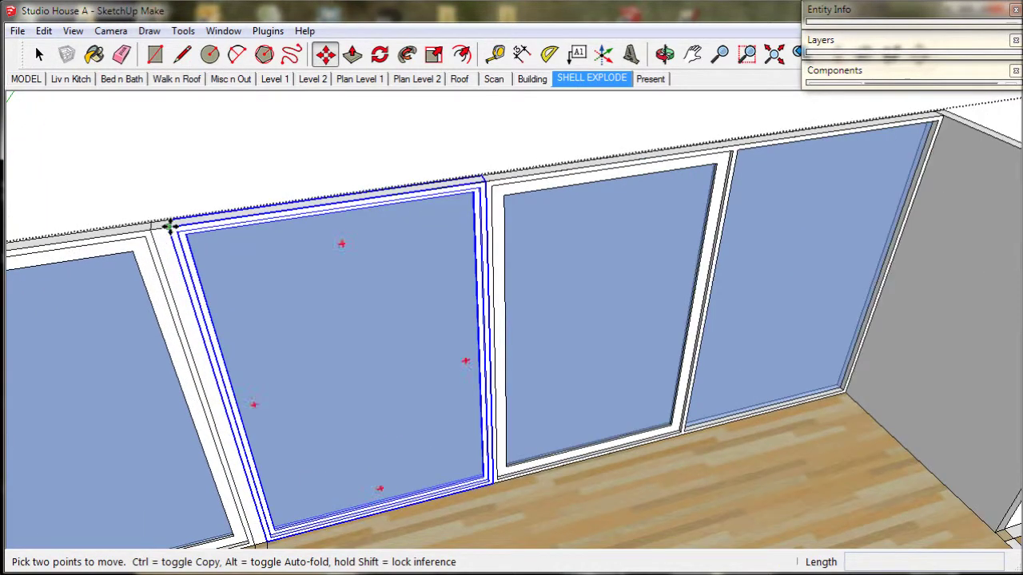
{"action": "key", "text": "ctrl"}
{"action": "left_click", "coordinate": [171, 227]}
{"action": "middle_click_drag", "start_coordinate": [484, 280], "coordinate": [541, 338]}
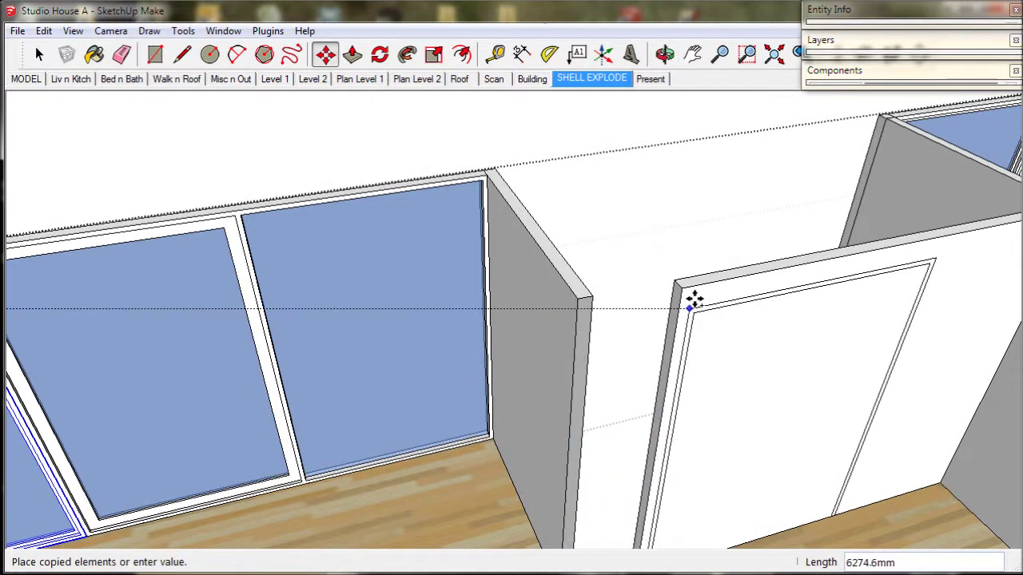
{"action": "left_click", "coordinate": [683, 287]}
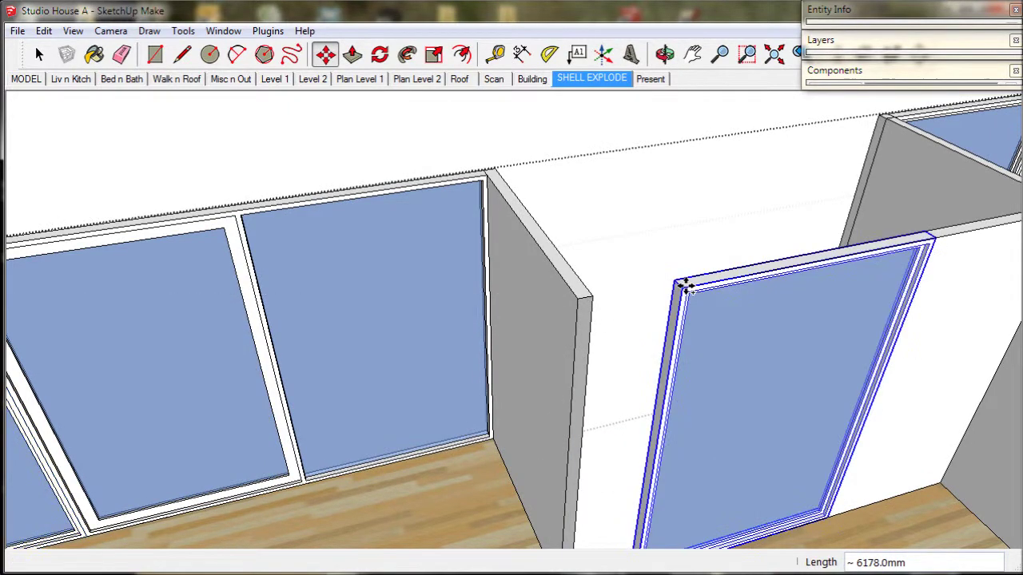
{"action": "middle_click_drag", "start_coordinate": [760, 331], "coordinate": [485, 270]}
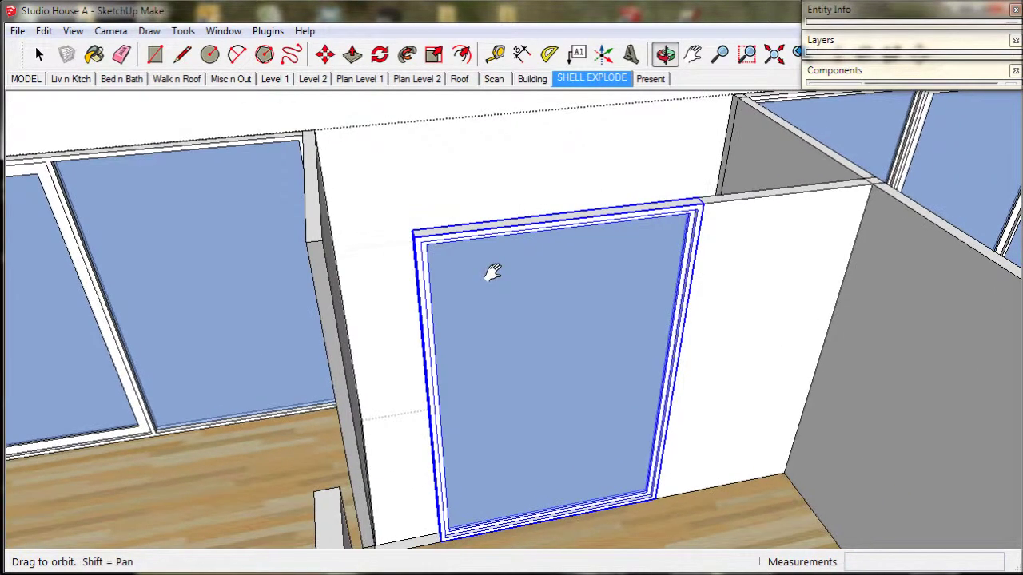
Scale the copied panel wider to the right using its side grip
{"action": "key", "text": "m"}
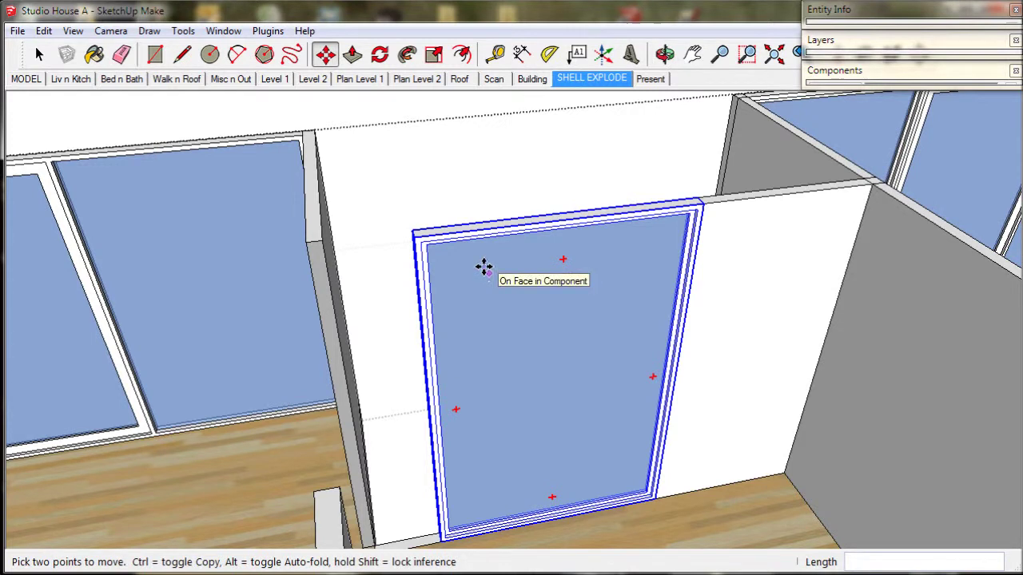
{"action": "left_click", "coordinate": [434, 54]}
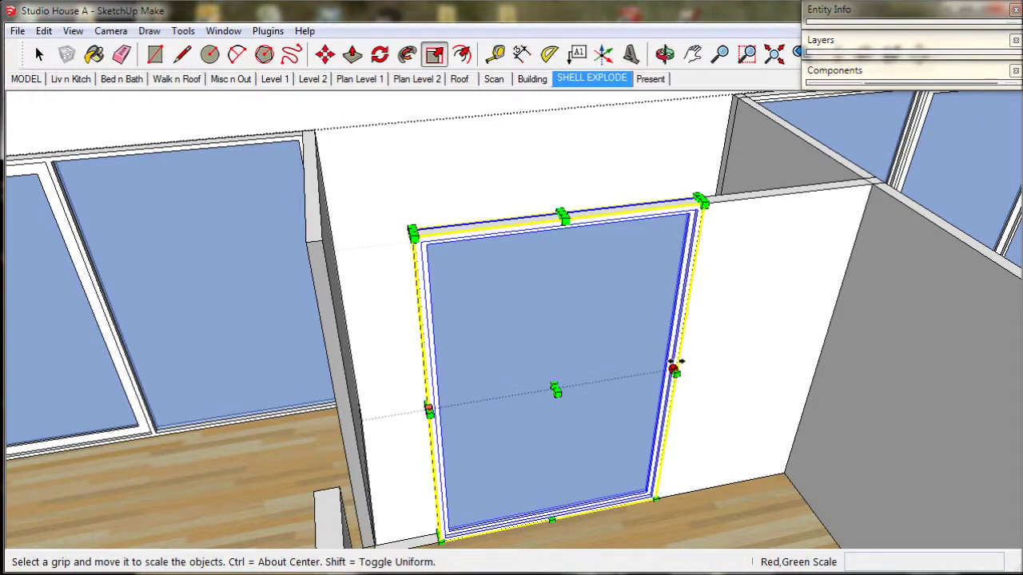
{"action": "left_click_drag", "start_coordinate": [675, 366], "coordinate": [844, 296]}
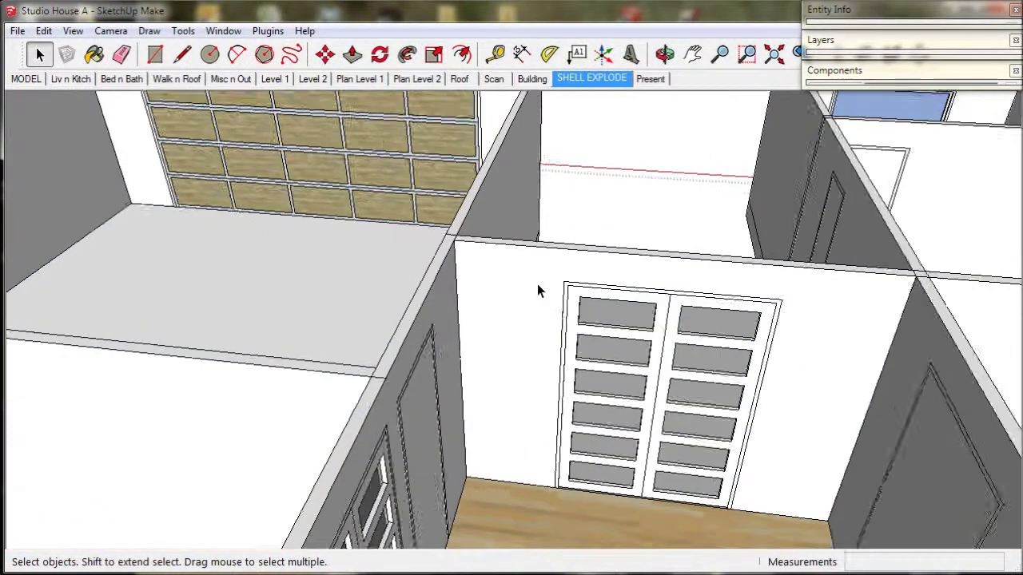
{"action": "left_click", "coordinate": [538, 286]}
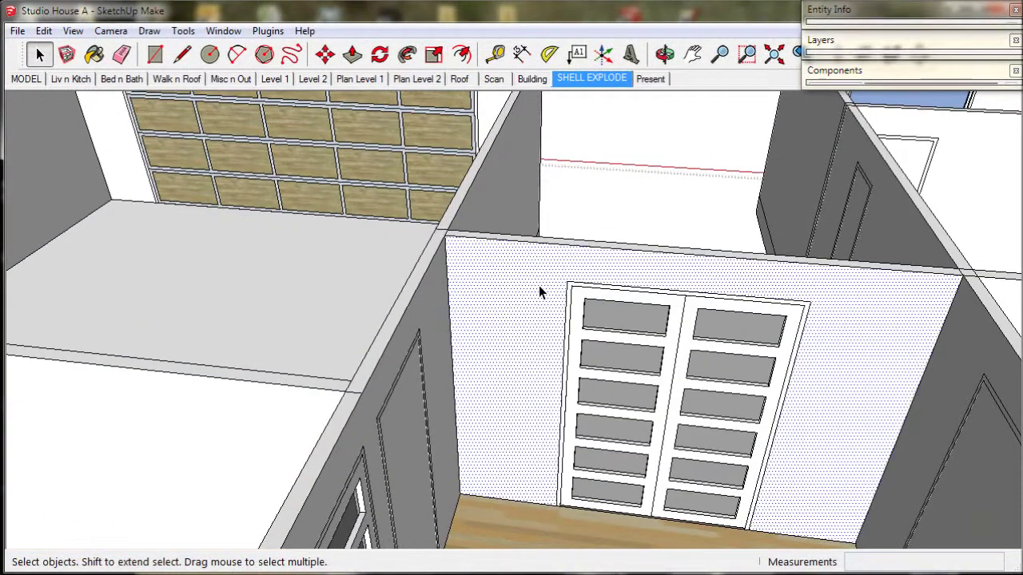
Add a Tape Measure guide 150 mm in from the left edge of the wall beside the double doors
{"action": "left_click", "coordinate": [494, 54]}
{"action": "left_click", "coordinate": [447, 298]}
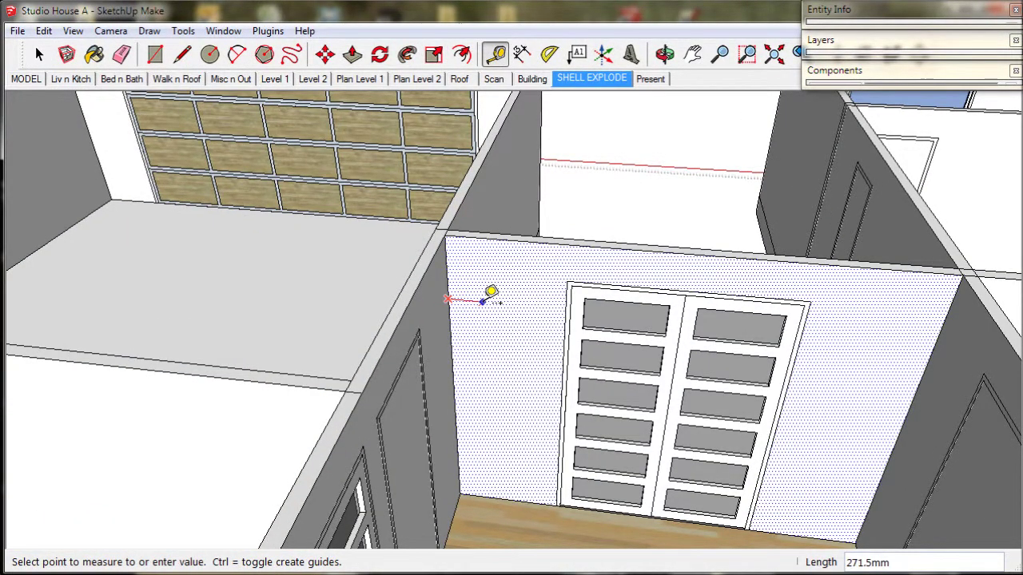
{"action": "left_click", "coordinate": [491, 300]}
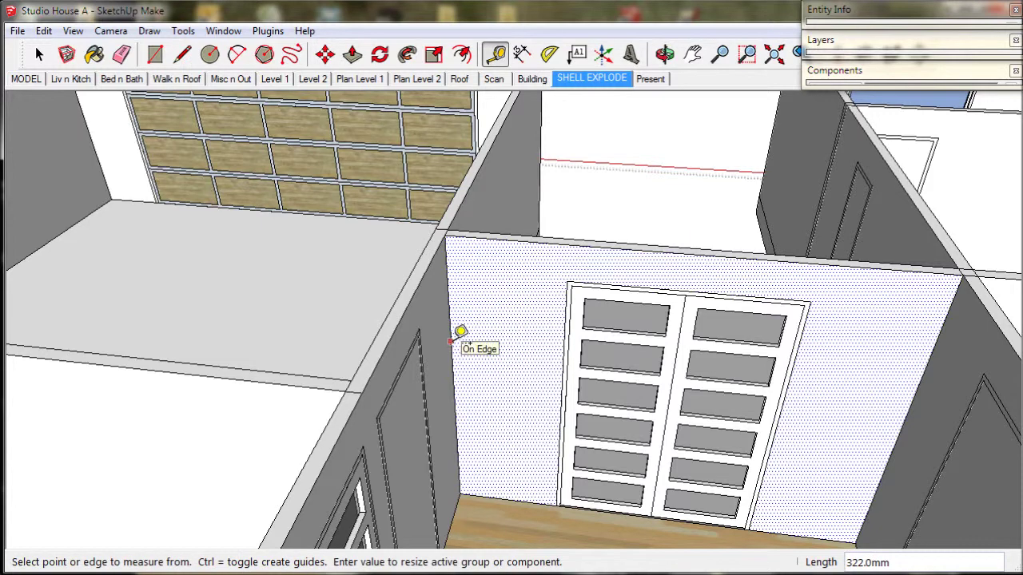
{"action": "left_click", "coordinate": [450, 342]}
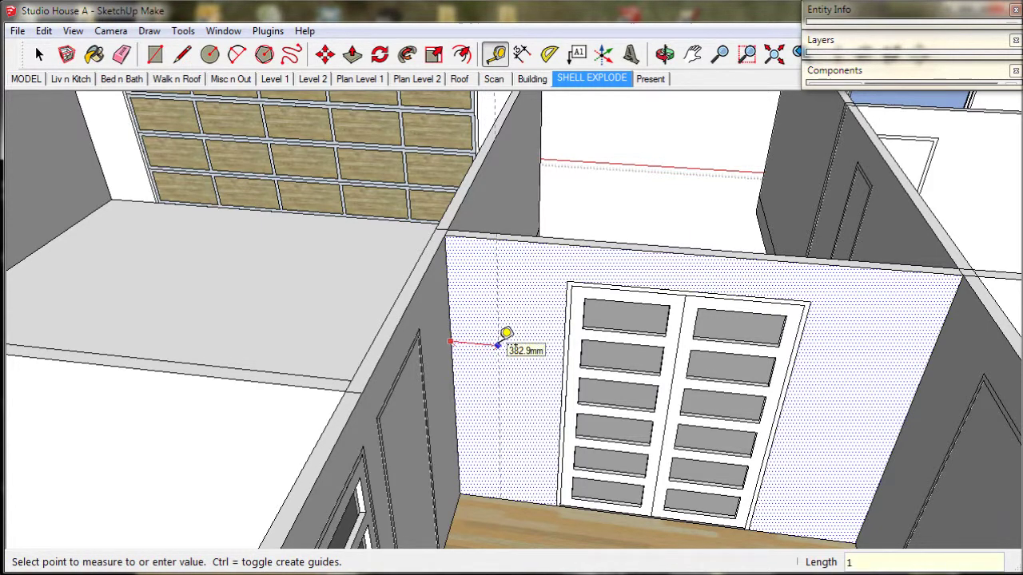
{"action": "key", "text": "Return"}
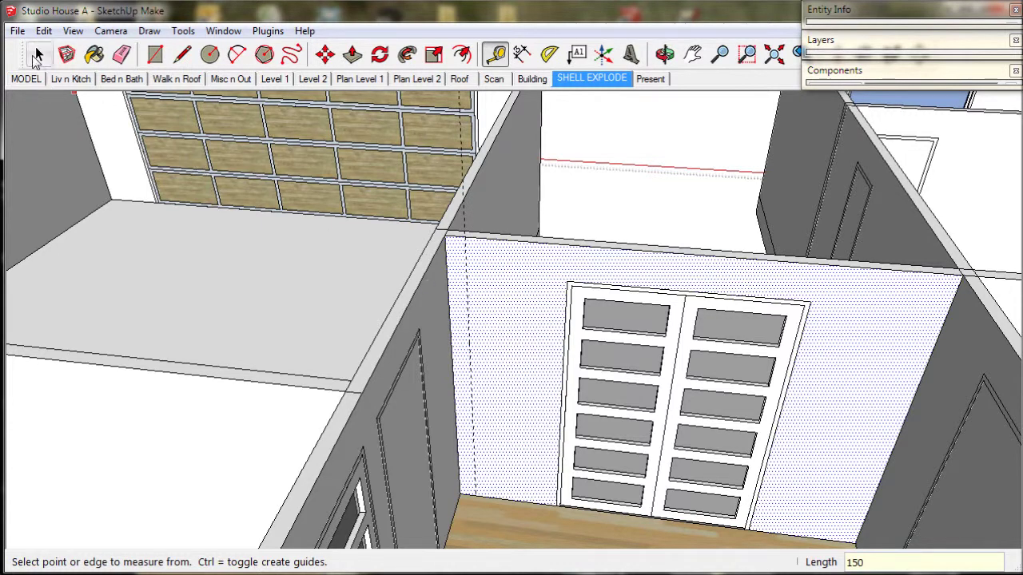
{"action": "left_click", "coordinate": [37, 55]}
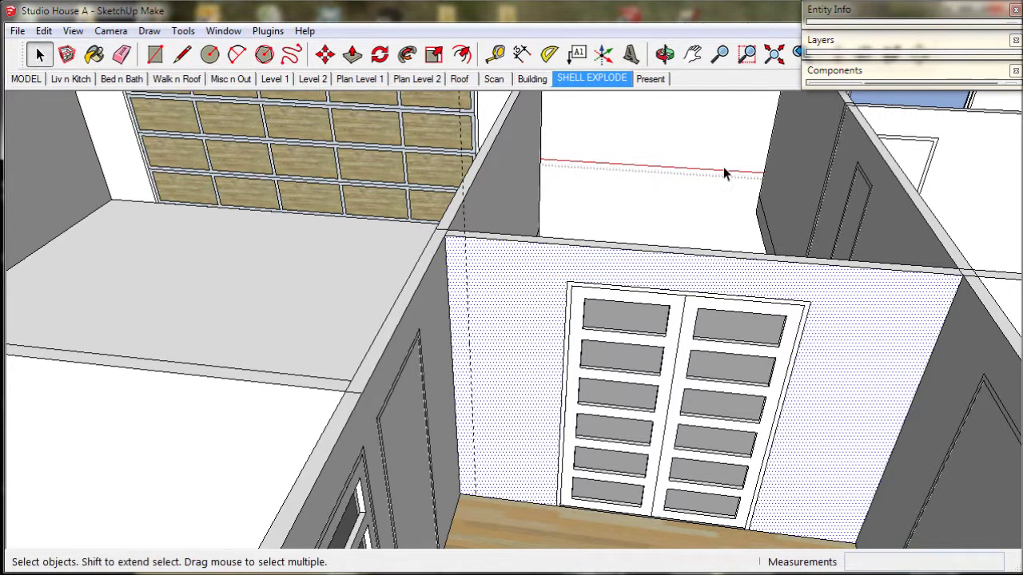
{"action": "left_click", "coordinate": [885, 76]}
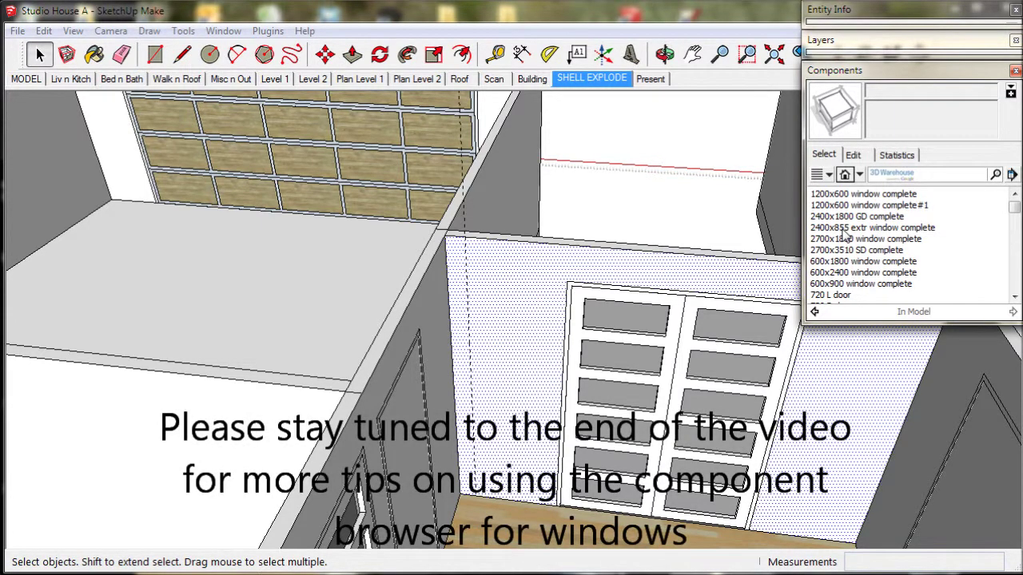
Place the '2400x855 extr window complete' on the closet wall, snapped into the floor-level wall corner
{"action": "left_click", "coordinate": [844, 229]}
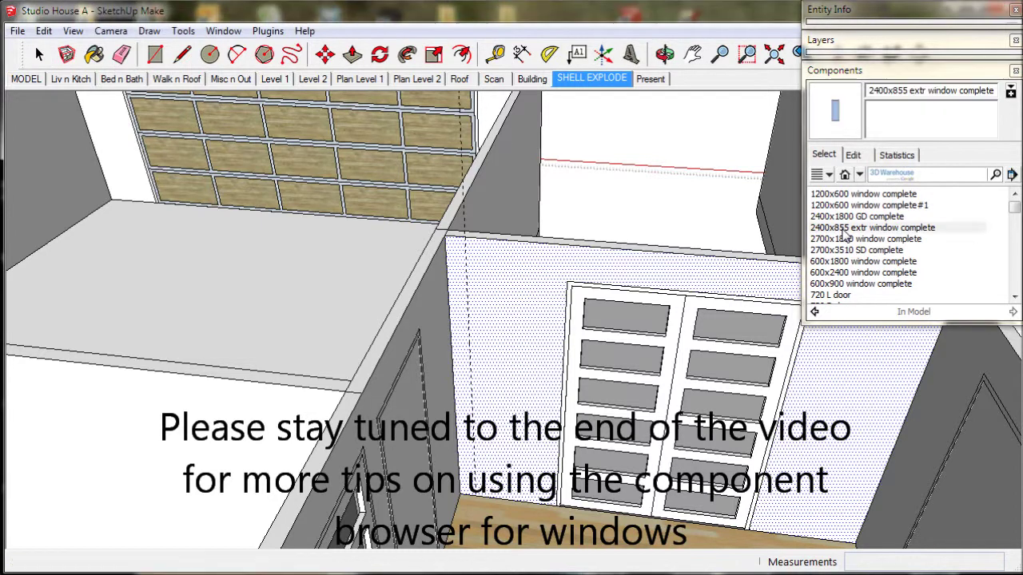
{"action": "left_click", "coordinate": [533, 375]}
{"action": "scroll", "coordinate": [557, 391], "scroll_direction": "up", "scroll_amount": 4}
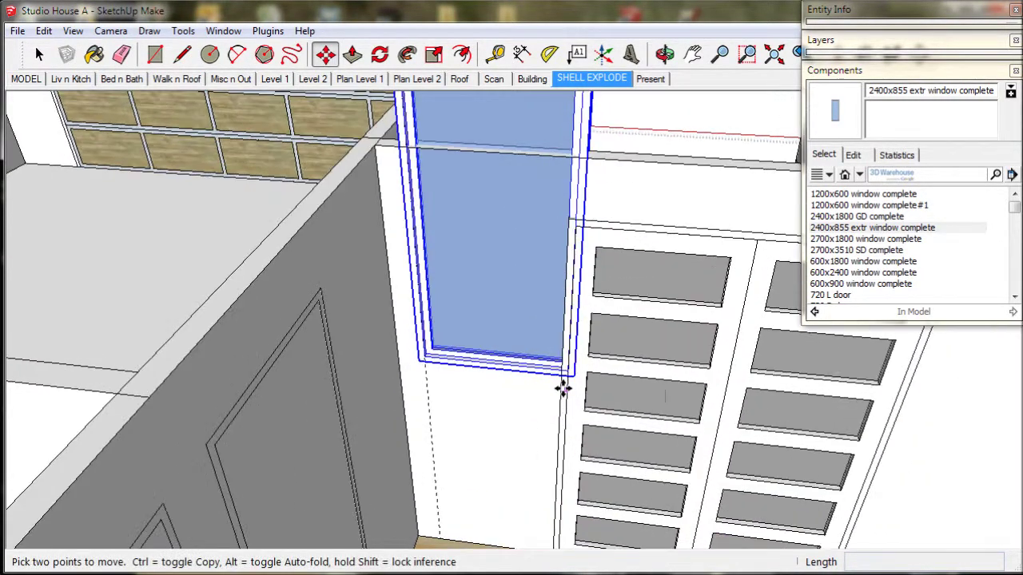
{"action": "left_click", "coordinate": [575, 373]}
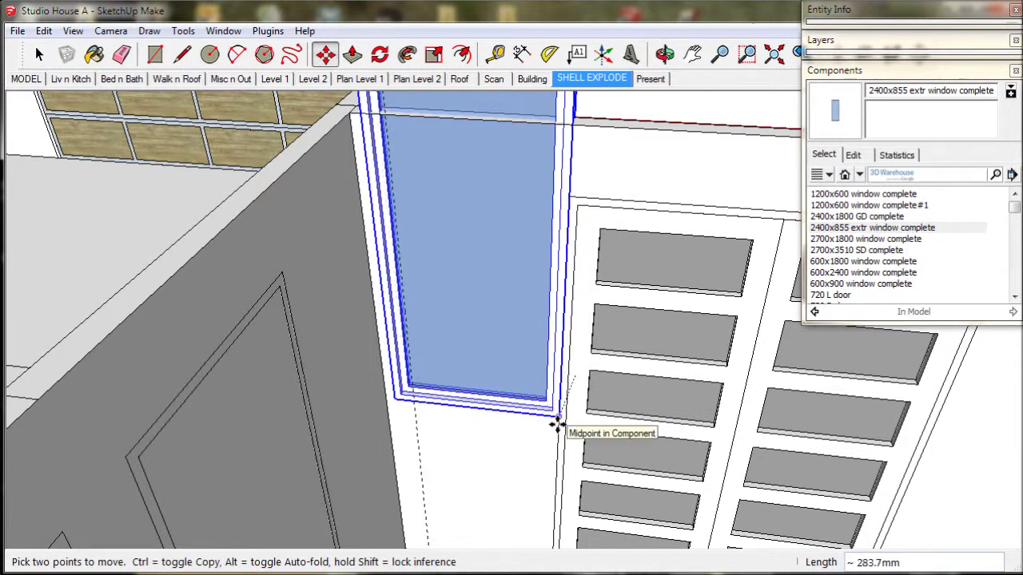
{"action": "middle_click_drag", "start_coordinate": [557, 418], "coordinate": [557, 346]}
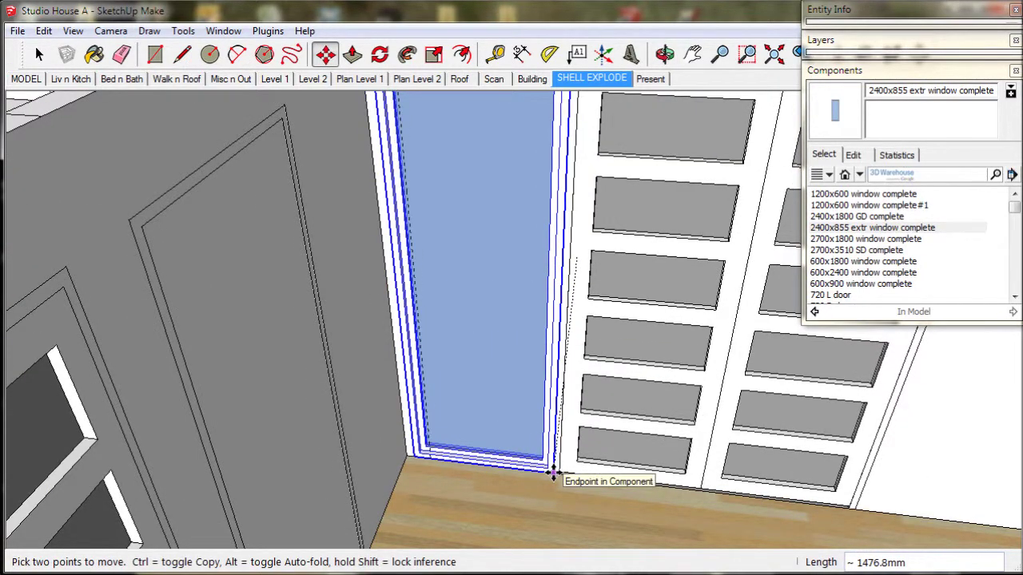
{"action": "left_click", "coordinate": [553, 473]}
{"action": "scroll", "coordinate": [553, 474], "scroll_direction": "down", "scroll_amount": 6}
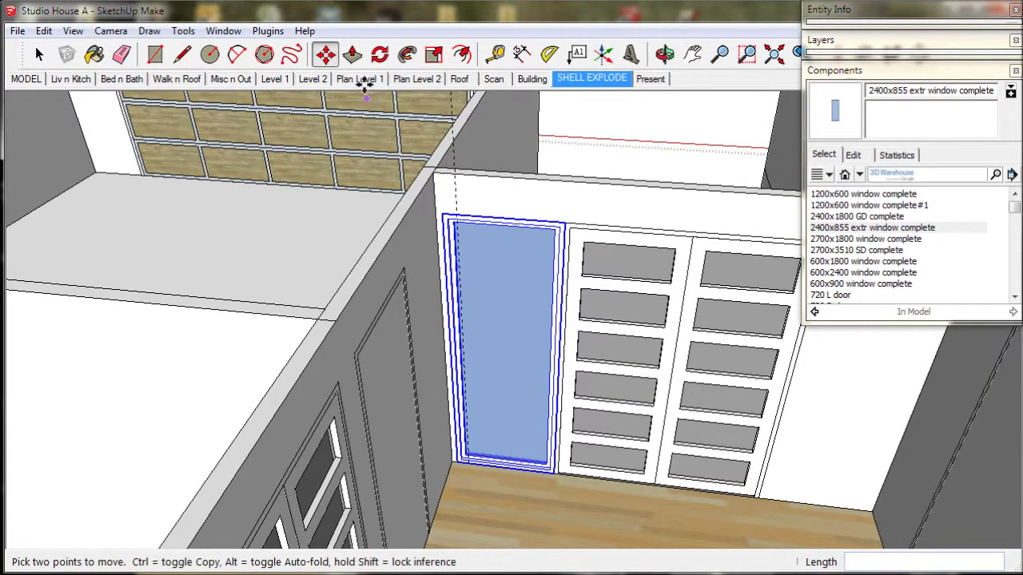
Scale the window to about 0.88 in width and 1.12 in height to fill the wall strip
{"action": "left_click", "coordinate": [434, 54]}
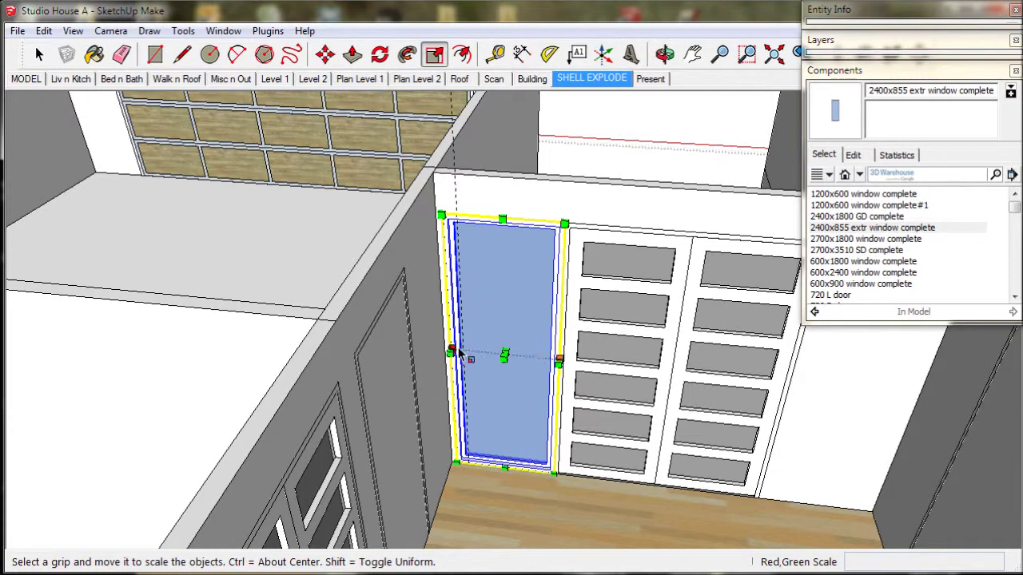
{"action": "scroll", "coordinate": [455, 356], "scroll_direction": "up", "scroll_amount": 5}
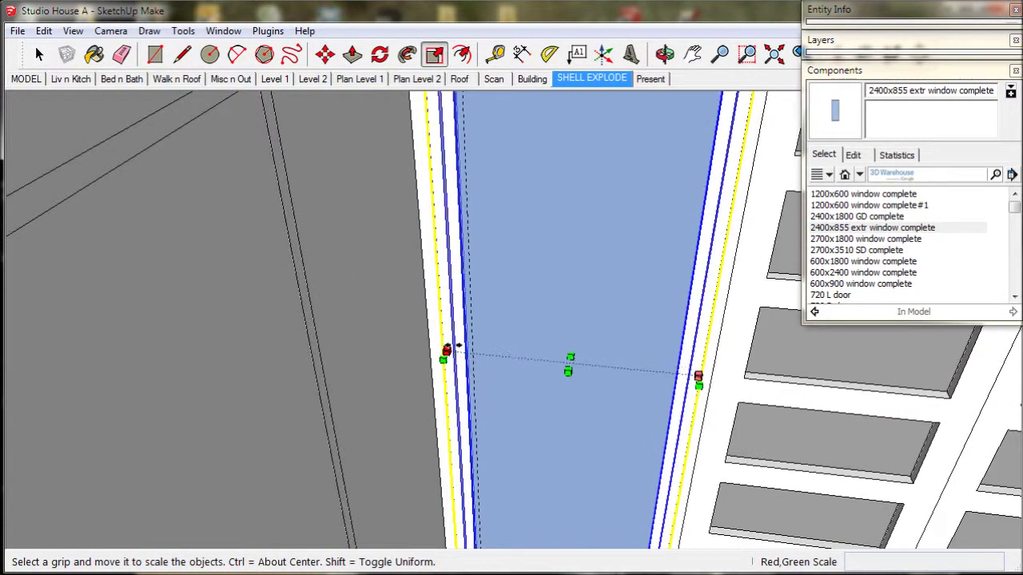
{"action": "left_click_drag", "start_coordinate": [458, 346], "coordinate": [472, 326]}
{"action": "scroll", "coordinate": [477, 327], "scroll_direction": "down", "scroll_amount": 3}
{"action": "middle_click_drag", "start_coordinate": [477, 327], "coordinate": [540, 336]}
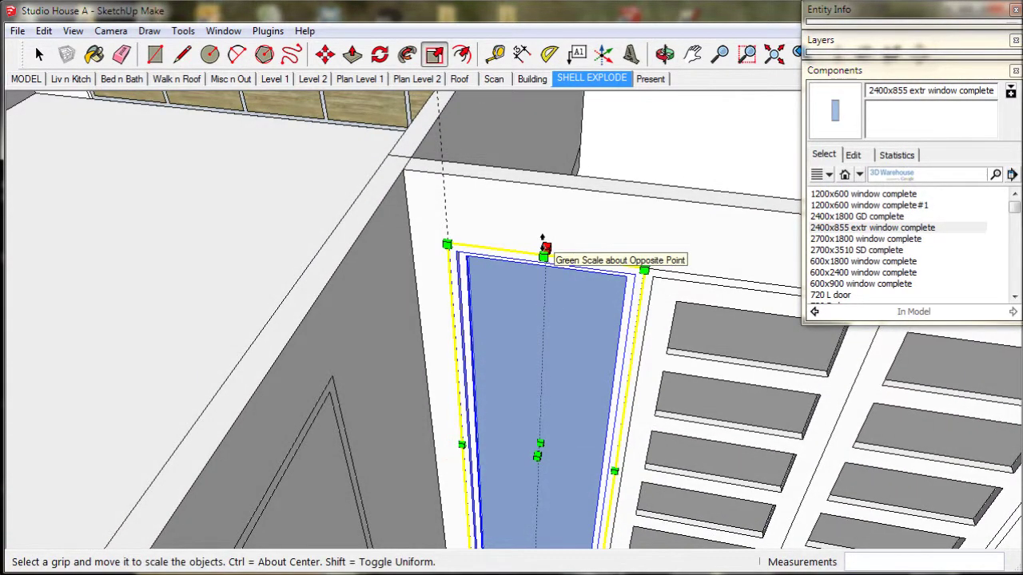
{"action": "left_click_drag", "start_coordinate": [544, 256], "coordinate": [680, 201]}
{"action": "scroll", "coordinate": [685, 228], "scroll_direction": "down", "scroll_amount": 5}
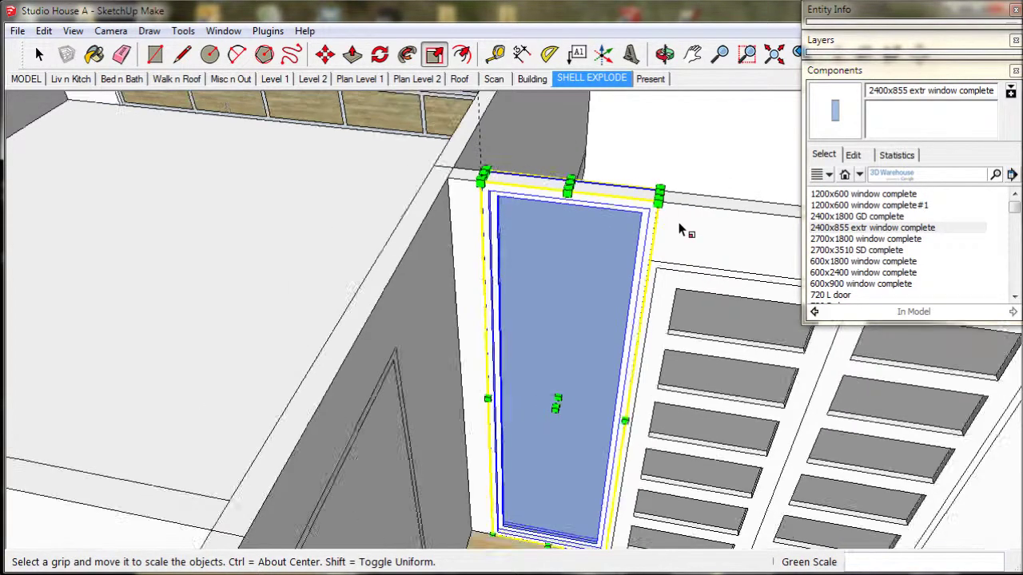
{"action": "middle_click_drag", "start_coordinate": [683, 254], "coordinate": [471, 176]}
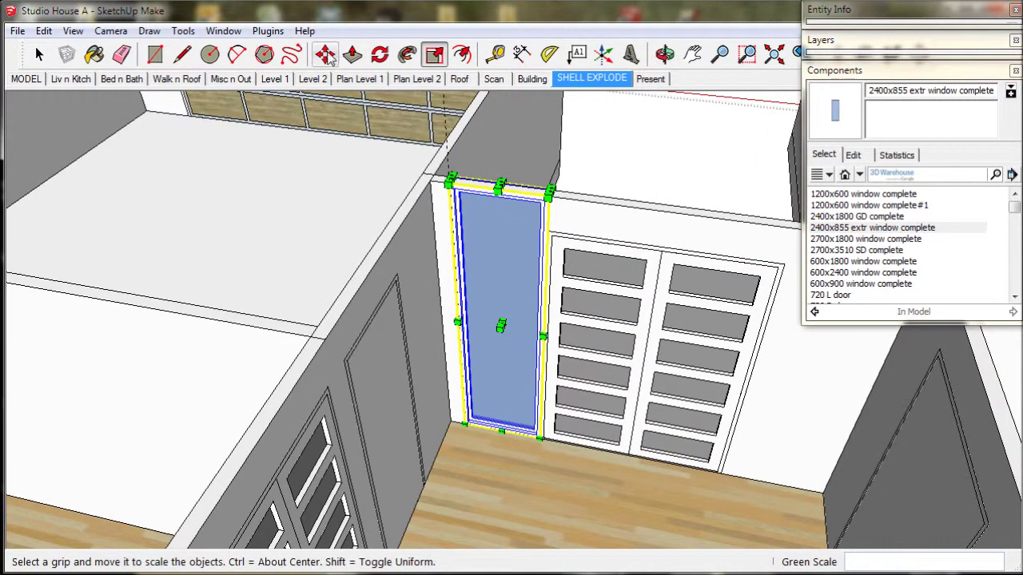
{"action": "left_click", "coordinate": [325, 53]}
{"action": "scroll", "coordinate": [483, 435], "scroll_direction": "up", "scroll_amount": 5}
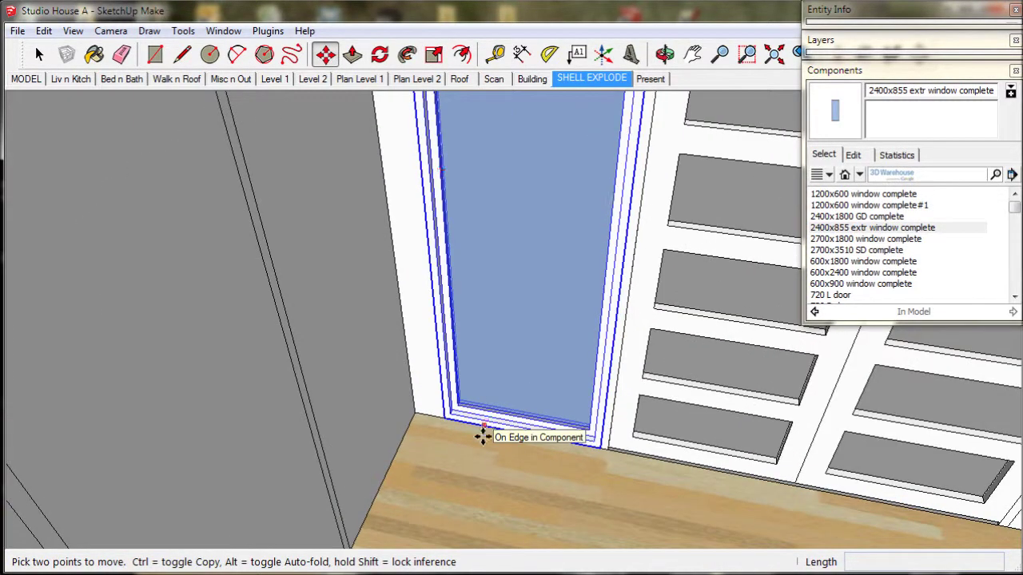
Copy the window to the right side of the closet doors
{"action": "key", "text": "ctrl"}
{"action": "left_click", "coordinate": [445, 418]}
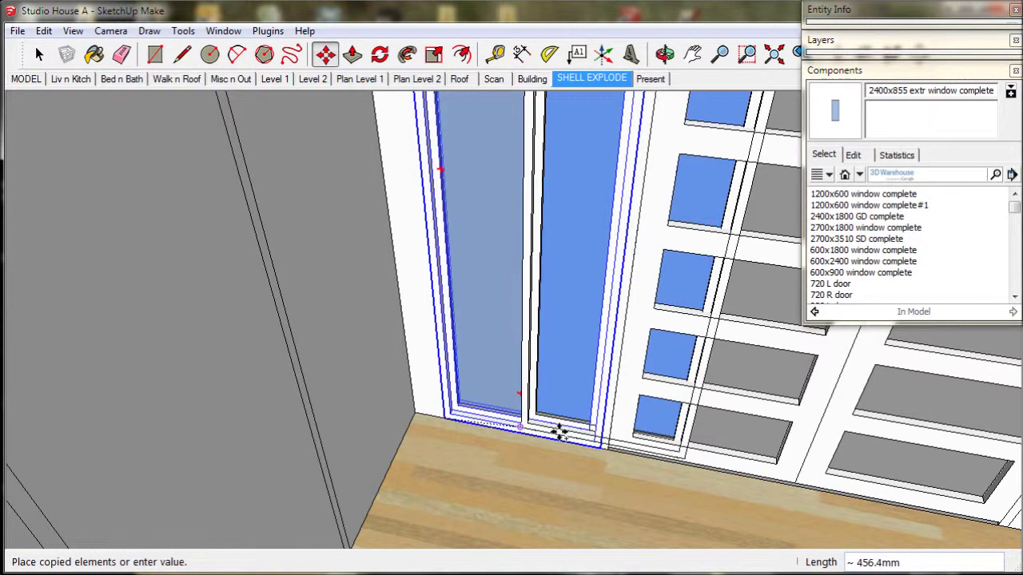
{"action": "middle_click_drag", "start_coordinate": [685, 456], "coordinate": [429, 399]}
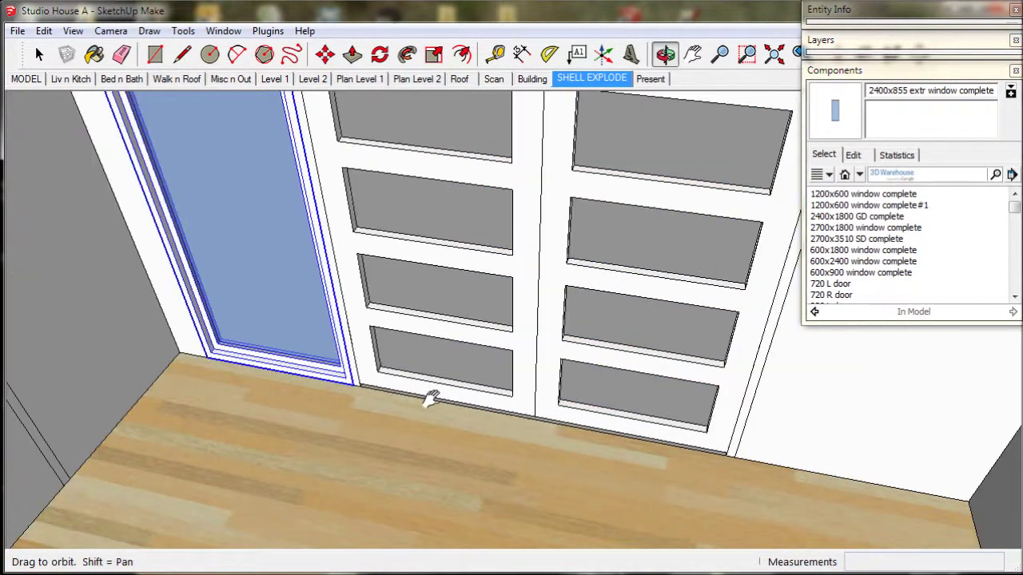
{"action": "left_click", "coordinate": [734, 458]}
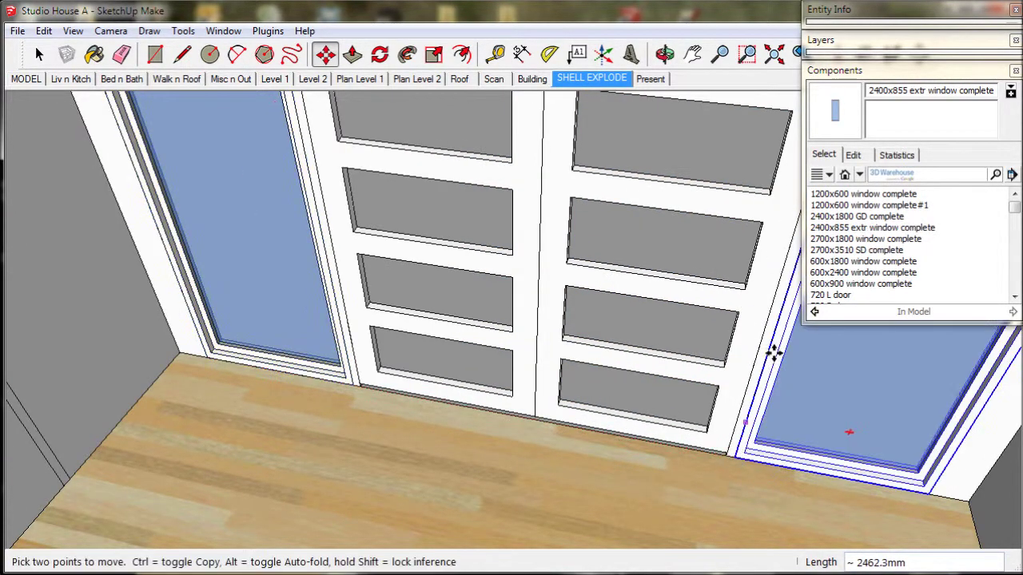
{"action": "left_click", "coordinate": [852, 72]}
Scale the double closet doors about 1.13 times taller using the top-middle grip
{"action": "middle_click_drag", "start_coordinate": [668, 254], "coordinate": [655, 377]}
{"action": "scroll", "coordinate": [665, 340], "scroll_direction": "down", "scroll_amount": 5}
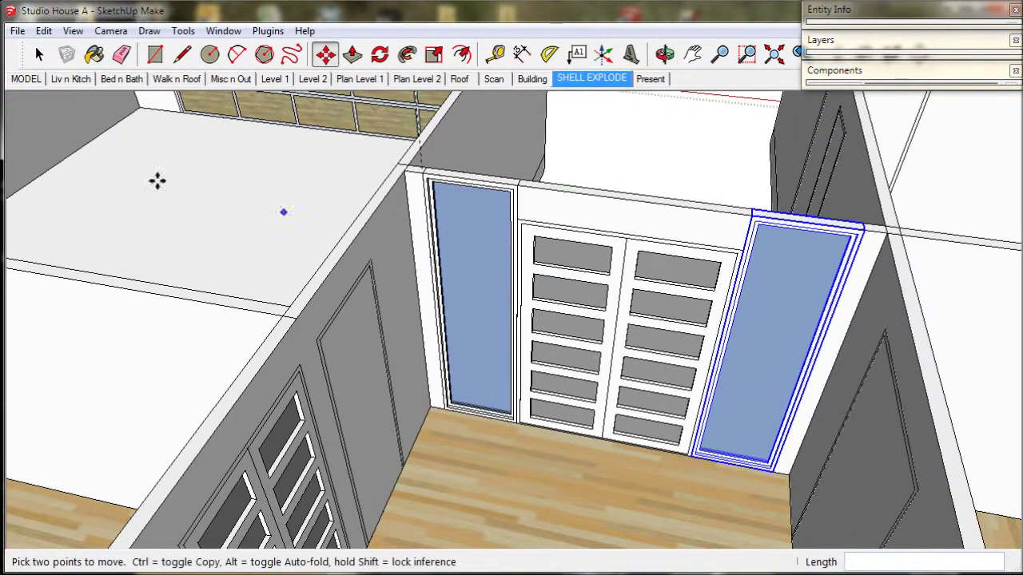
{"action": "left_click", "coordinate": [39, 54]}
{"action": "left_click", "coordinate": [639, 247]}
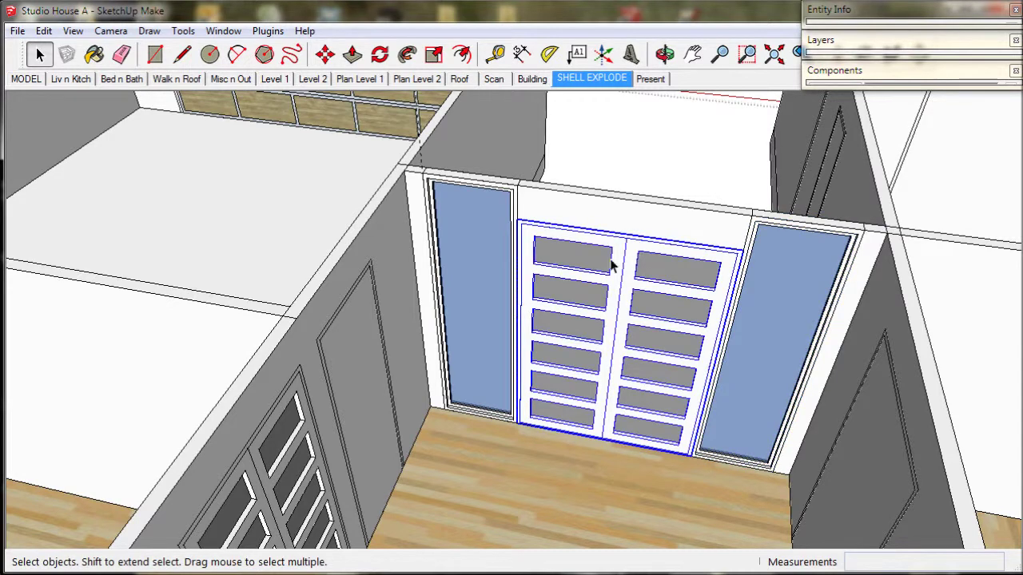
{"action": "left_click", "coordinate": [434, 54]}
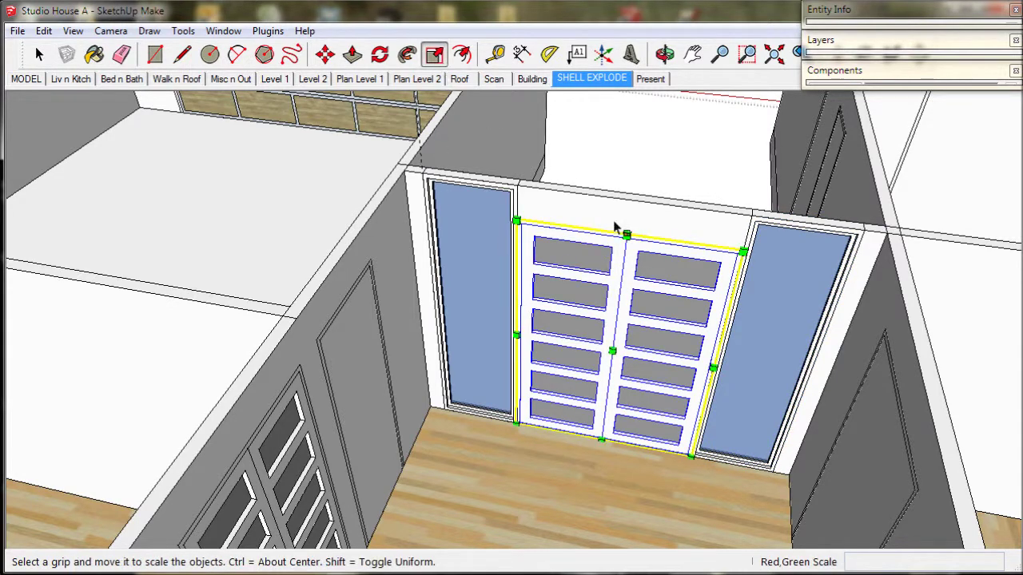
{"action": "left_click_drag", "start_coordinate": [628, 234], "coordinate": [755, 216]}
Show the SHELL EXPLODE scene with level 2 visible and level 1 hidden, then open the house group
{"action": "middle_click_drag", "start_coordinate": [770, 279], "coordinate": [378, 331]}
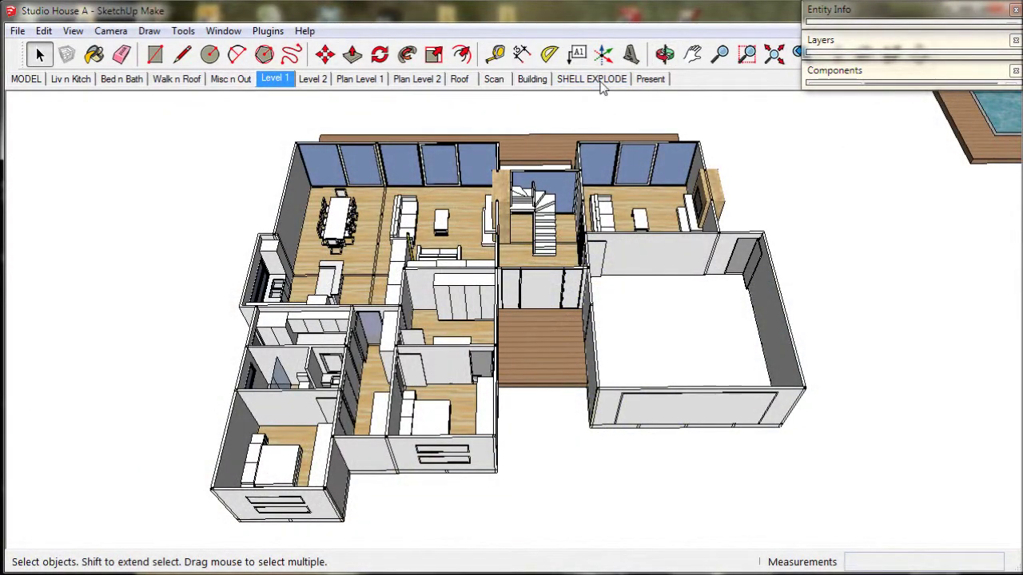
{"action": "left_click", "coordinate": [601, 79]}
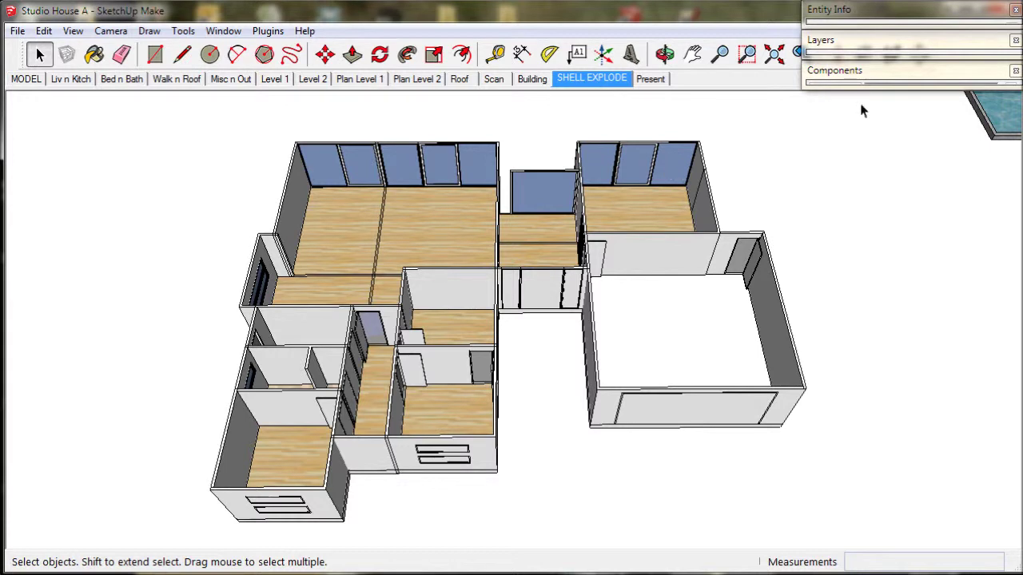
{"action": "left_click", "coordinate": [875, 48]}
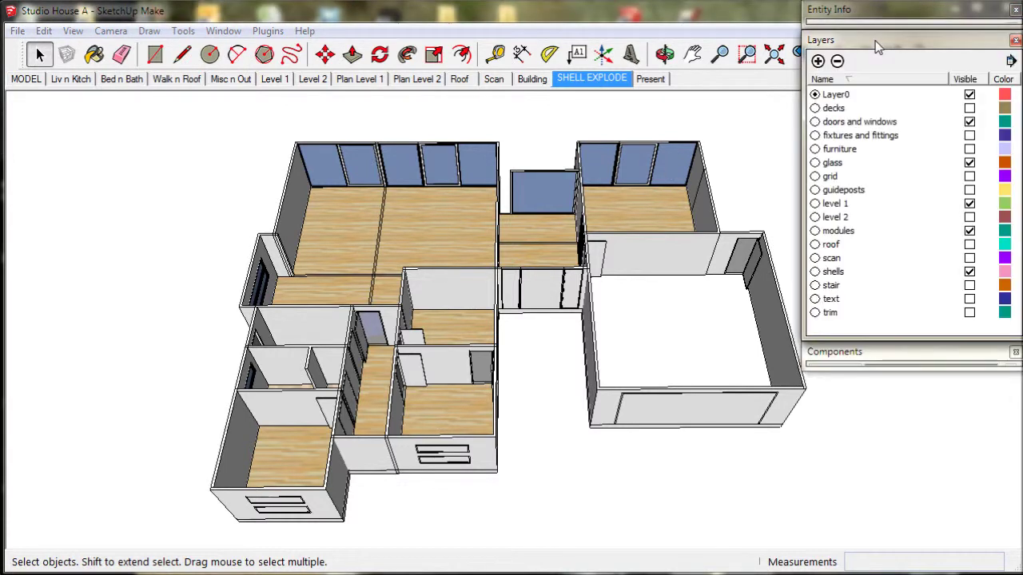
{"action": "left_click", "coordinate": [969, 218]}
{"action": "left_click", "coordinate": [969, 204]}
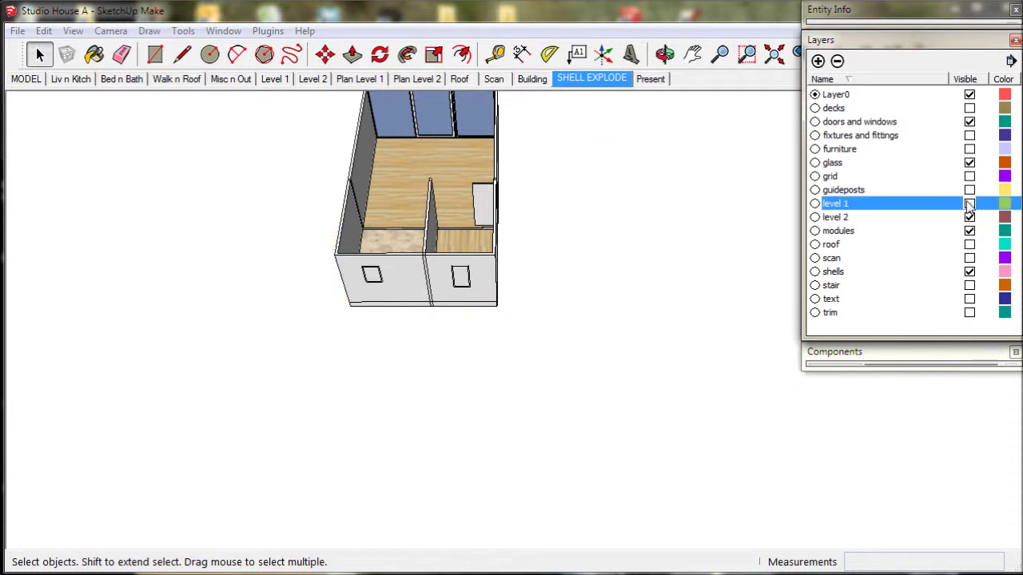
{"action": "middle_click_drag", "start_coordinate": [541, 276], "coordinate": [480, 352]}
{"action": "left_click", "coordinate": [496, 316]}
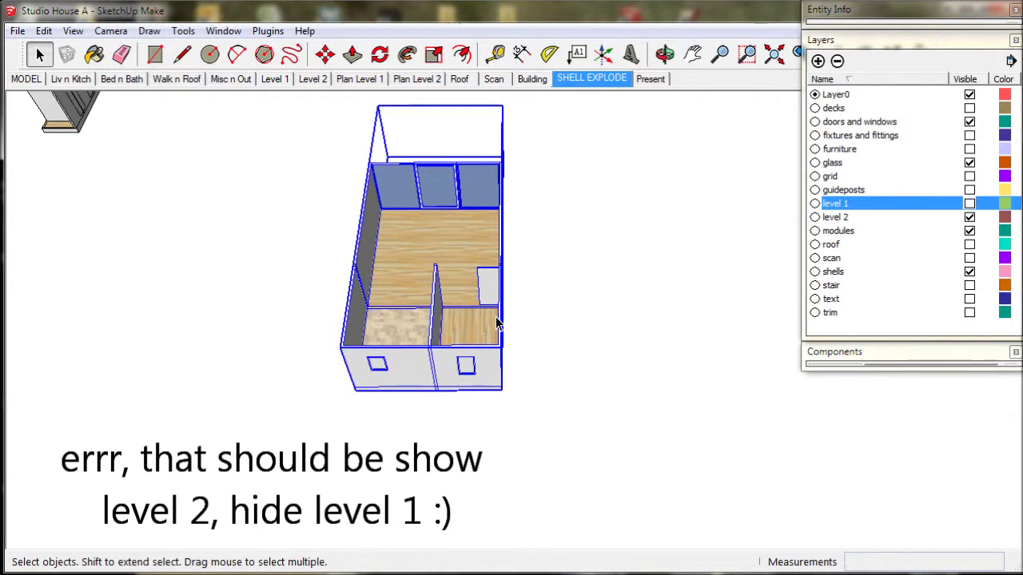
{"action": "double_click", "coordinate": [495, 316]}
Explode the three level 2 shell groups into loose geometry
{"action": "left_click", "coordinate": [851, 39]}
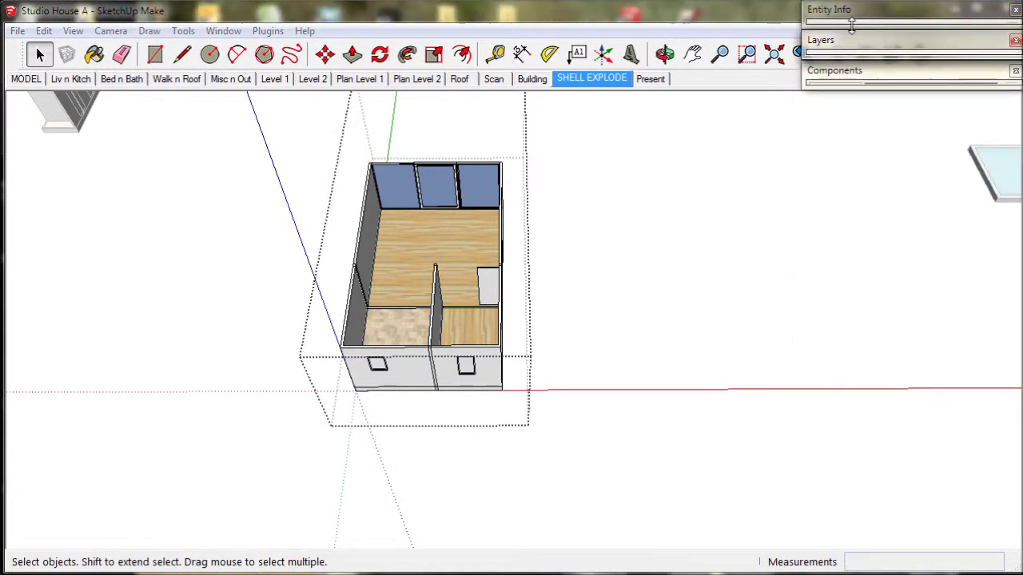
{"action": "left_click", "coordinate": [857, 24]}
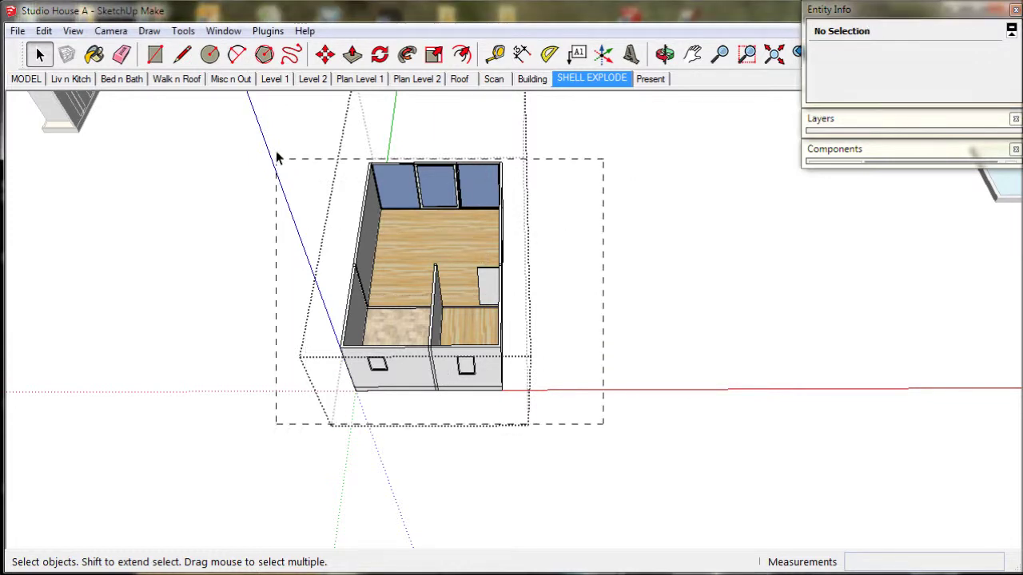
{"action": "left_click_drag", "start_coordinate": [277, 157], "coordinate": [277, 132]}
{"action": "right_click", "coordinate": [421, 213]}
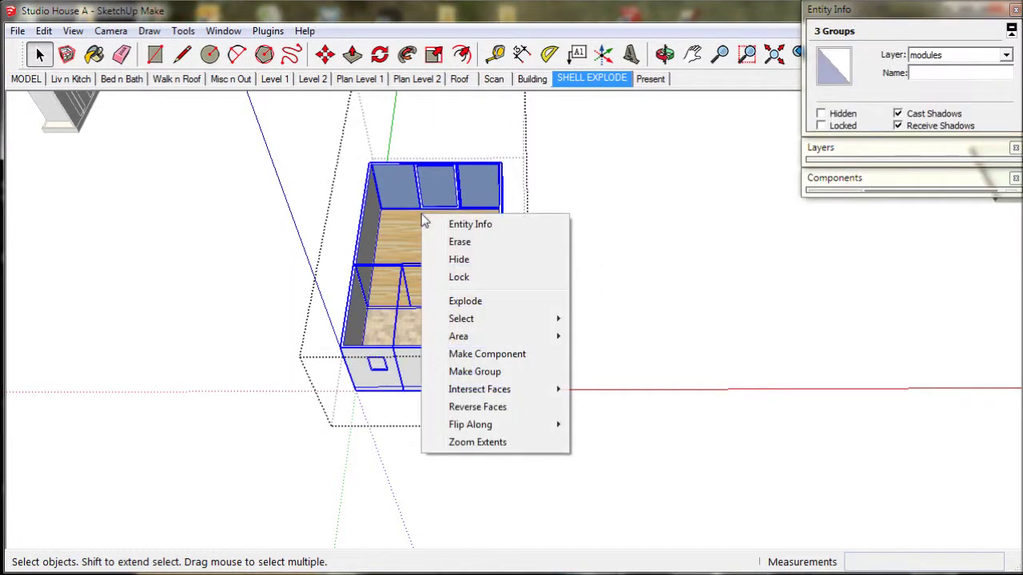
{"action": "left_click", "coordinate": [462, 302]}
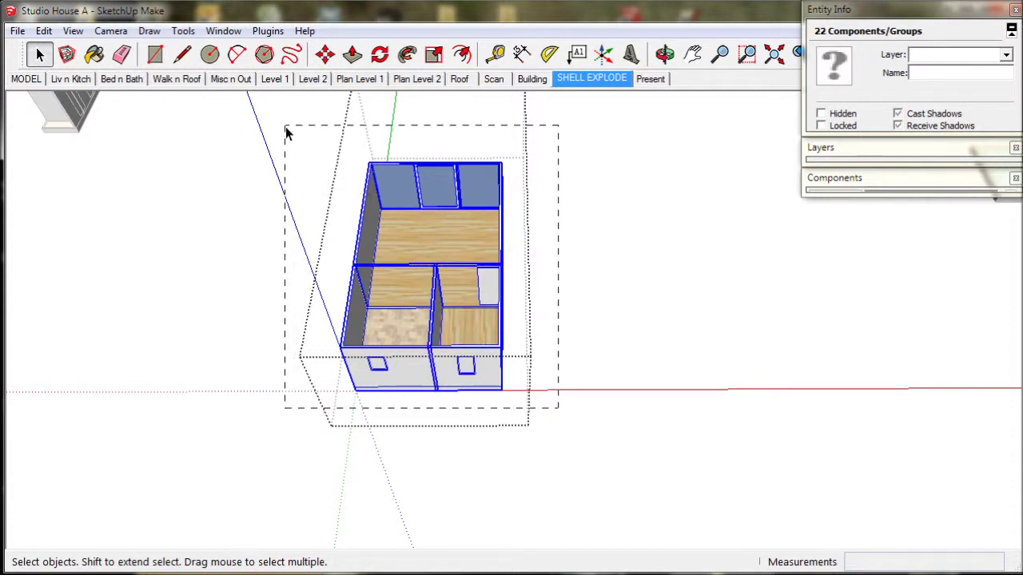
{"action": "key", "text": "ctrl+z"}
{"action": "right_click", "coordinate": [417, 222]}
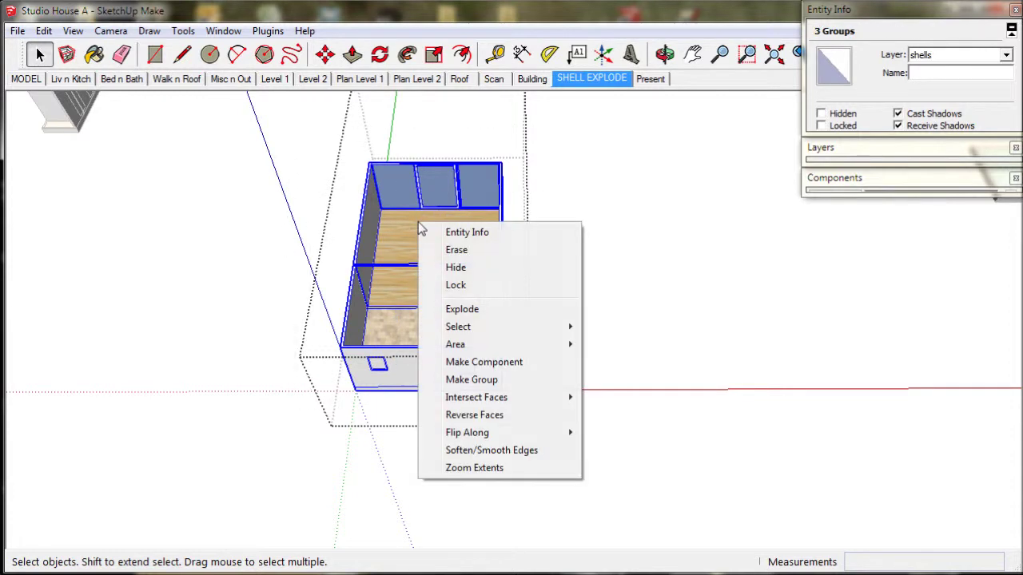
{"action": "left_click", "coordinate": [458, 308]}
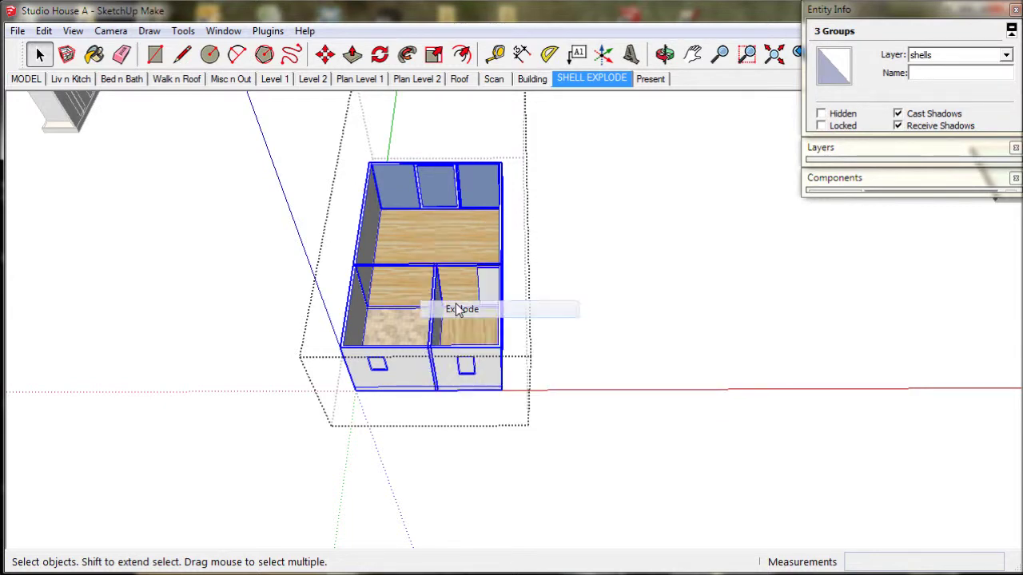
{"action": "middle_click_drag", "start_coordinate": [471, 338], "coordinate": [687, 503]}
{"action": "left_click", "coordinate": [693, 513]}
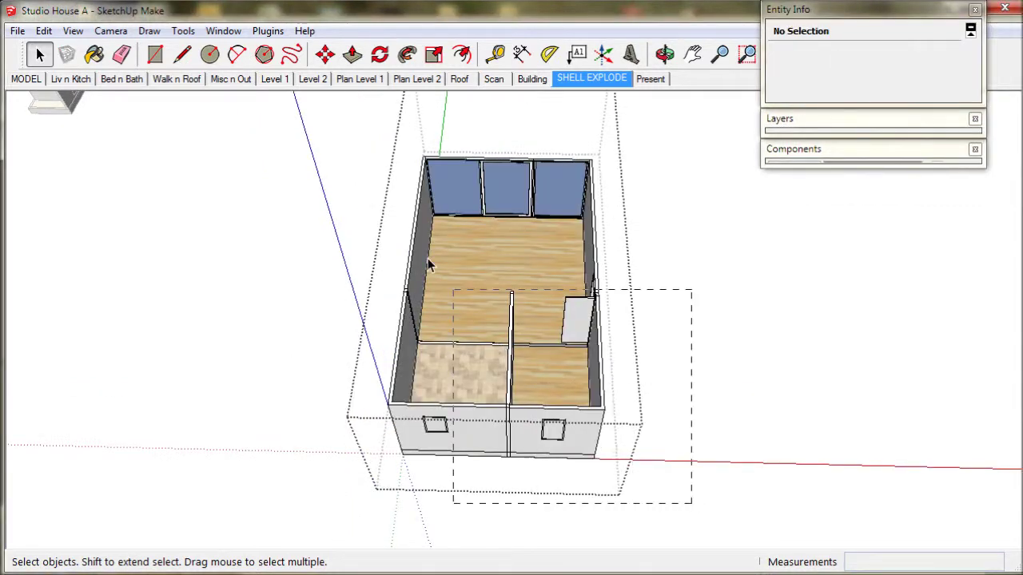
Group all the level 2 shell geometry, put it on the shells layer, and name it L2 Shell
{"action": "left_click_drag", "start_coordinate": [428, 266], "coordinate": [327, 136]}
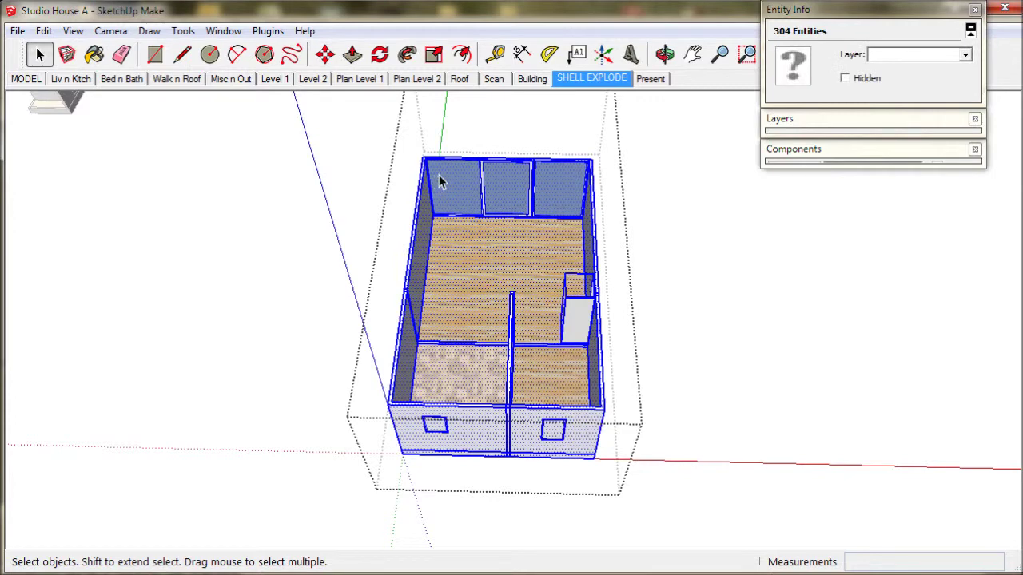
{"action": "right_click", "coordinate": [439, 182]}
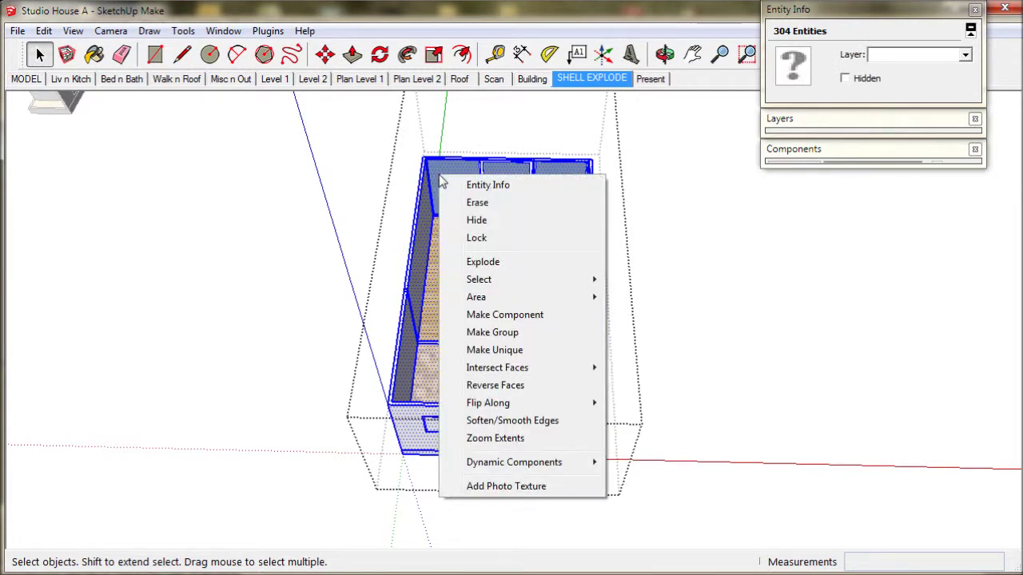
{"action": "left_click", "coordinate": [497, 332]}
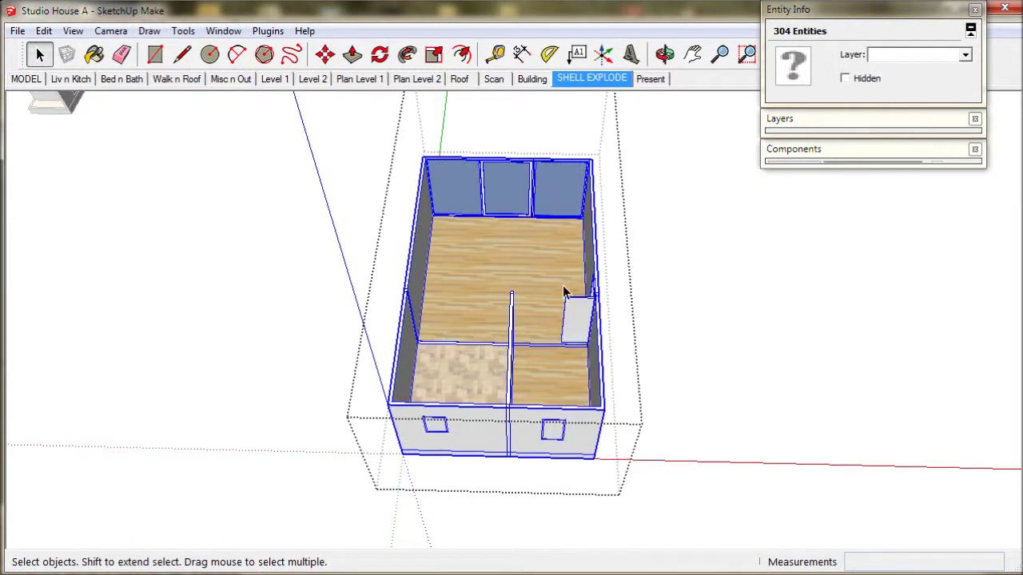
{"action": "left_click", "coordinate": [966, 55]}
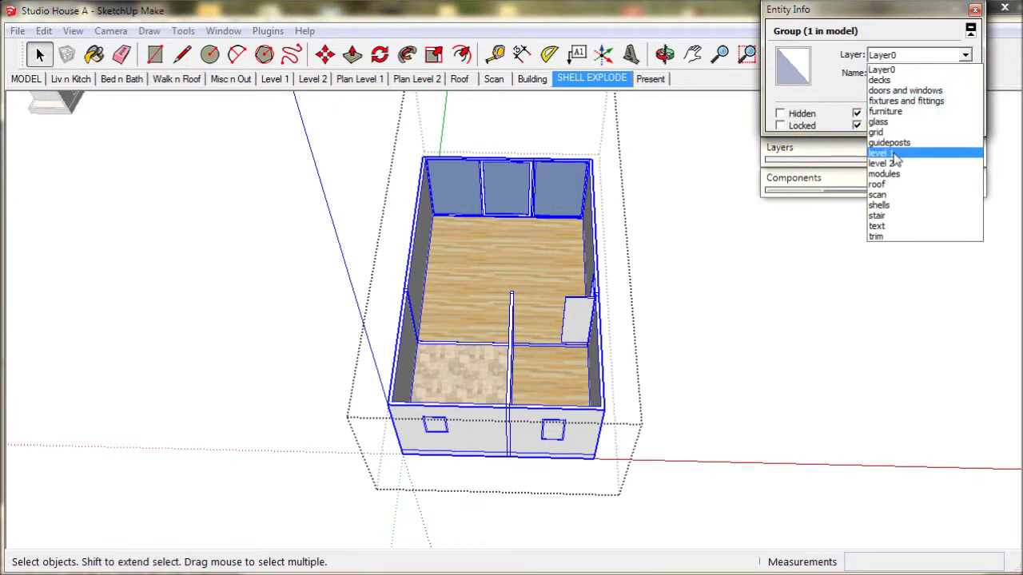
{"action": "left_click", "coordinate": [880, 205]}
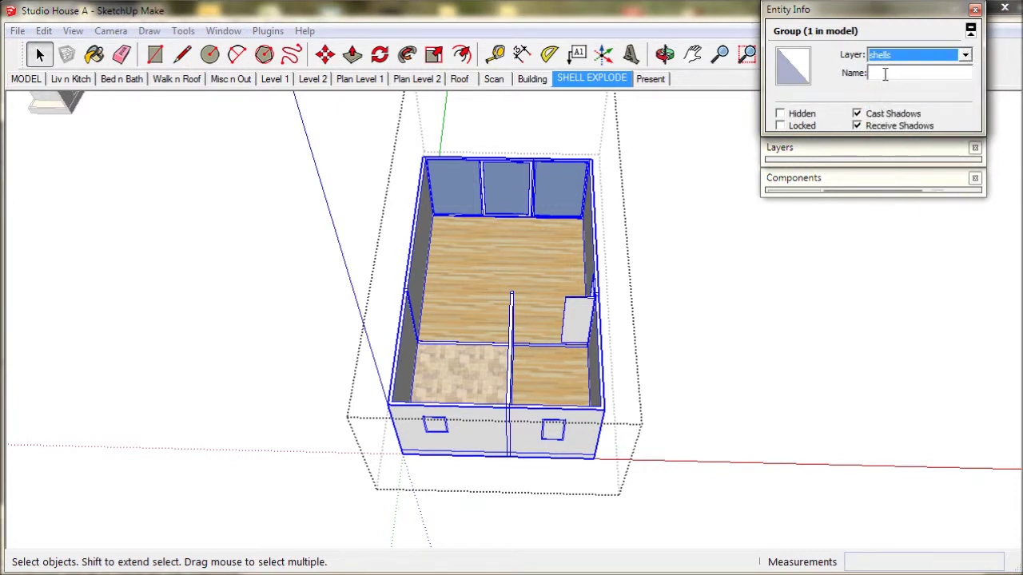
{"action": "left_click", "coordinate": [884, 74]}
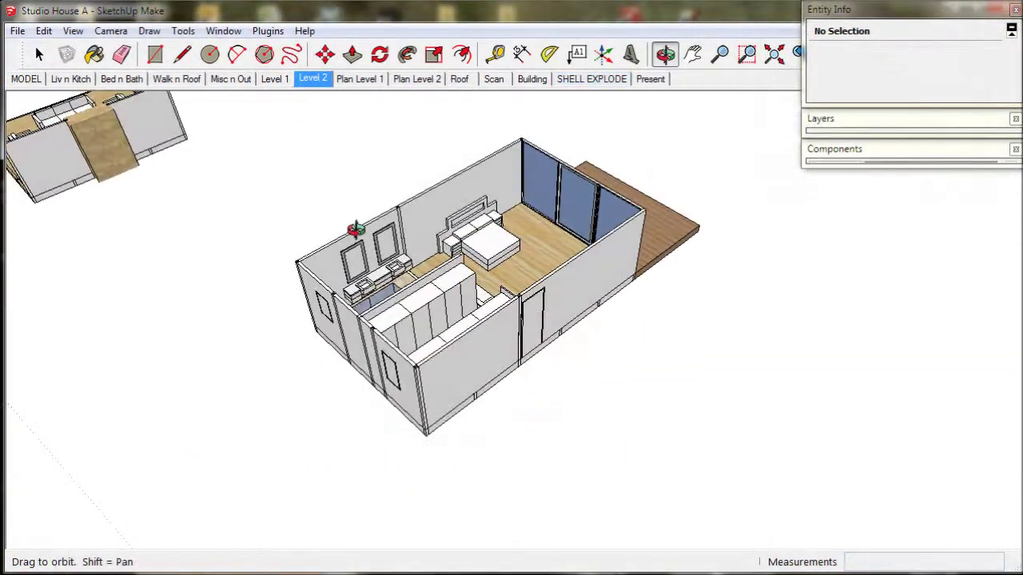
{"action": "left_click_drag", "start_coordinate": [356, 230], "coordinate": [338, 201]}
Make the level 1 layer visible and orbit to see both house levels
{"action": "key", "text": "space"}
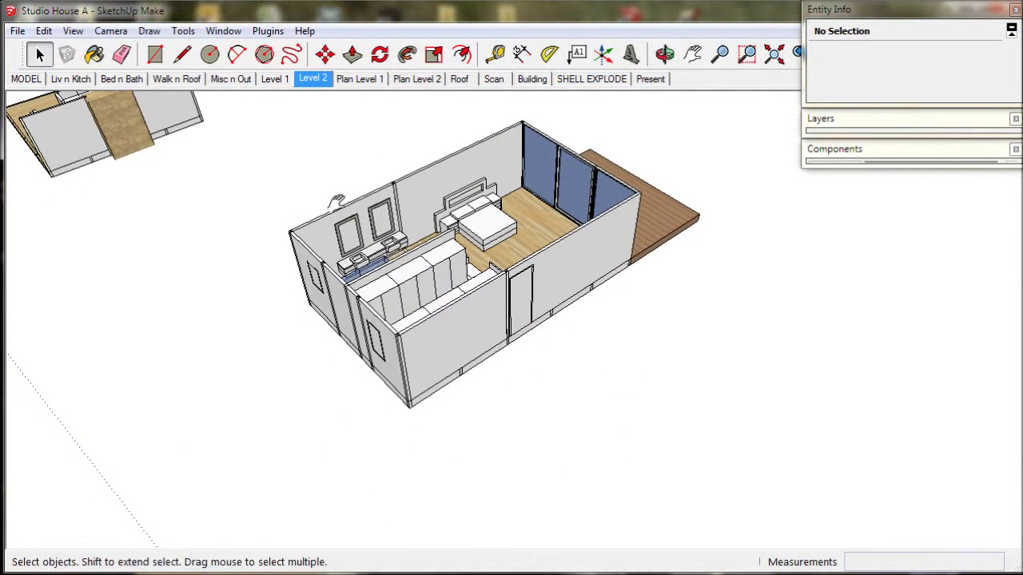
{"action": "left_click", "coordinate": [843, 121]}
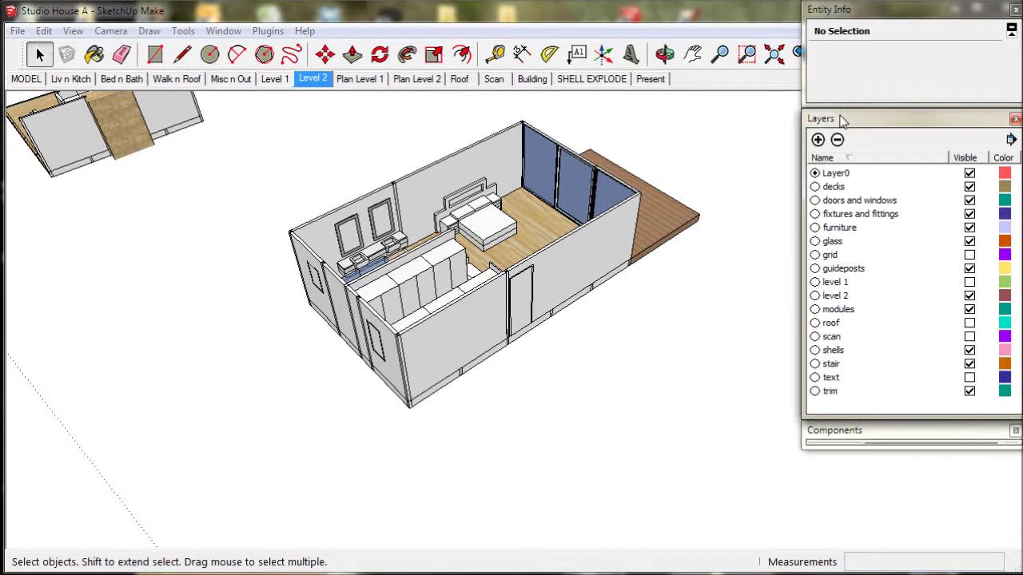
{"action": "left_click", "coordinate": [839, 287]}
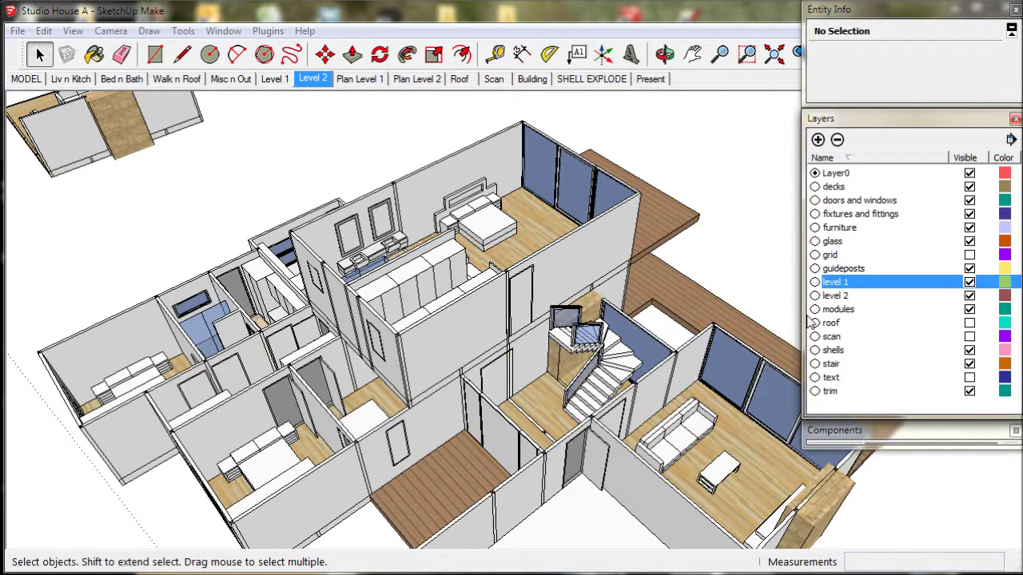
{"action": "middle_click_drag", "start_coordinate": [632, 348], "coordinate": [563, 358]}
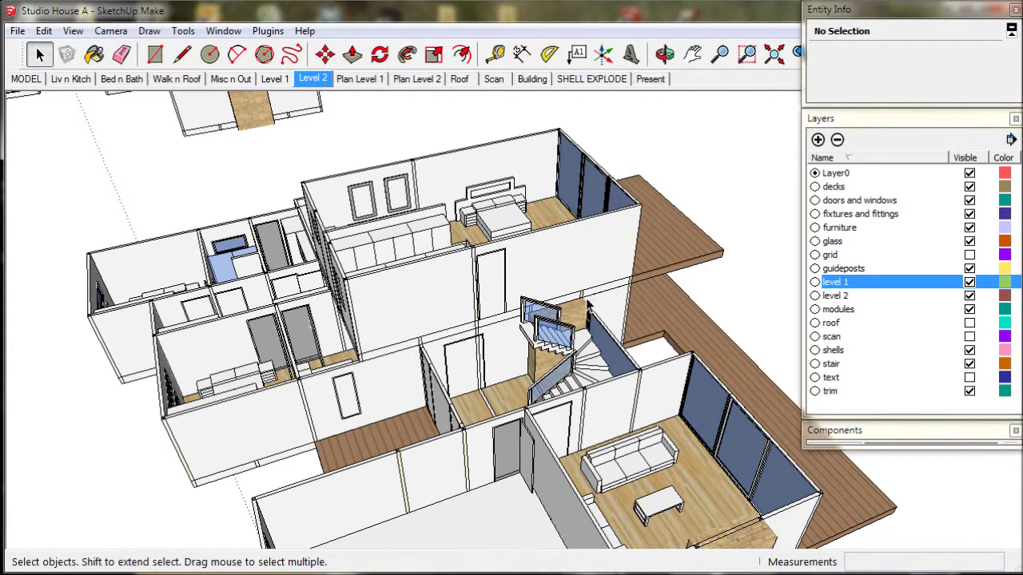
Open the house and shell L2 groups and select the connected walls beside the stair
{"action": "double_click", "coordinate": [428, 295]}
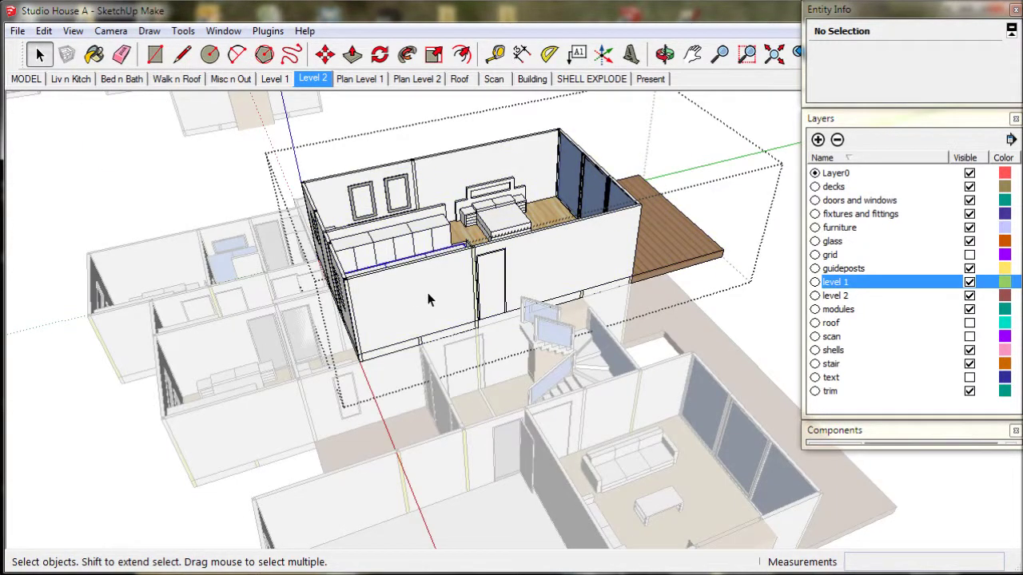
{"action": "left_click", "coordinate": [428, 294]}
{"action": "middle_click_drag", "start_coordinate": [428, 294], "coordinate": [534, 274]}
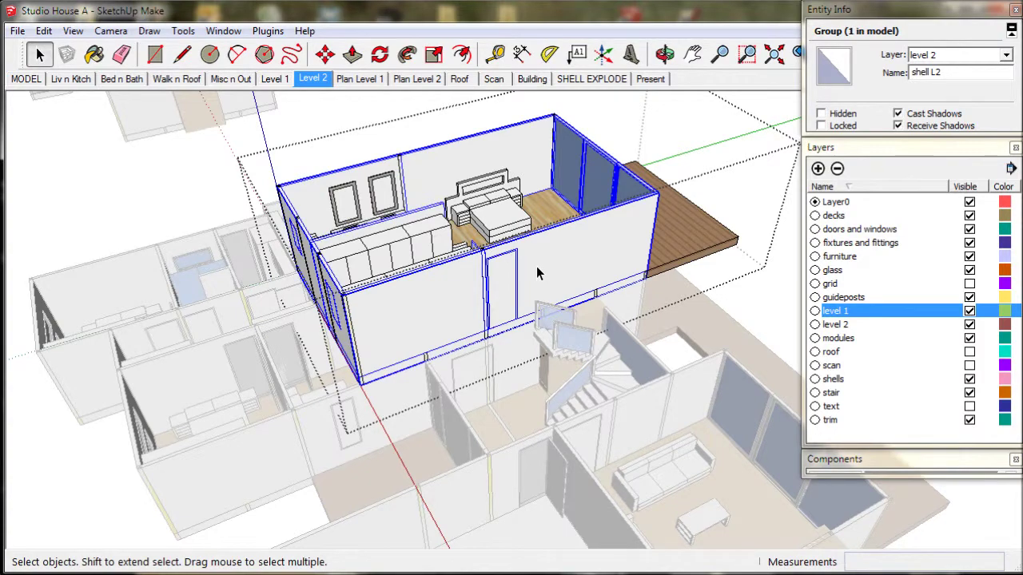
{"action": "mouse_move", "coordinate": [473, 257]}
{"action": "middle_mouse_down"}
{"action": "mouse_move", "coordinate": [582, 264]}
{"action": "mouse_move", "coordinate": [598, 254]}
{"action": "middle_mouse_up"}
{"action": "double_click", "coordinate": [598, 255]}
{"action": "triple_click", "coordinate": [599, 257]}
{"action": "scroll", "coordinate": [488, 312], "scroll_direction": "up", "scroll_amount": 5}
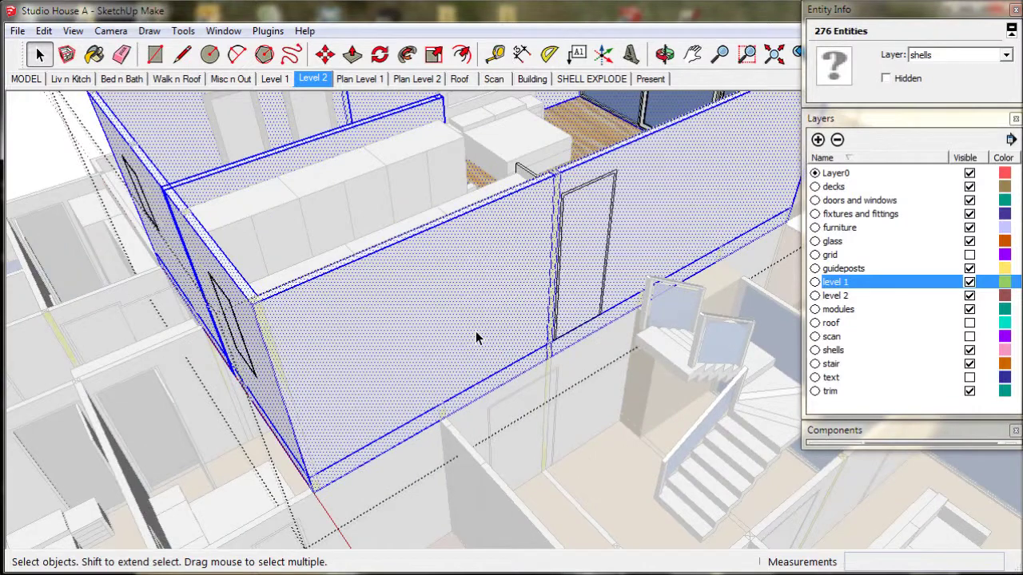
{"action": "middle_click_drag", "start_coordinate": [475, 331], "coordinate": [365, 258], "text": "shift"}
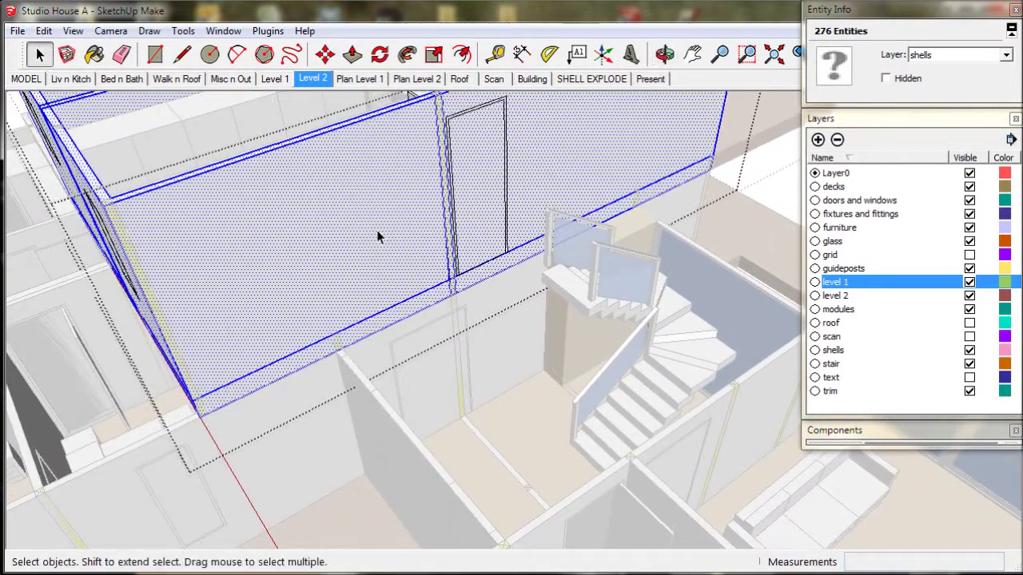
Draw a 300 x 90.4 mm rectangle and a 2700 mm tall rectangle on the wall face
{"action": "left_click", "coordinate": [155, 53]}
{"action": "scroll", "coordinate": [327, 343], "scroll_direction": "up", "scroll_amount": 5}
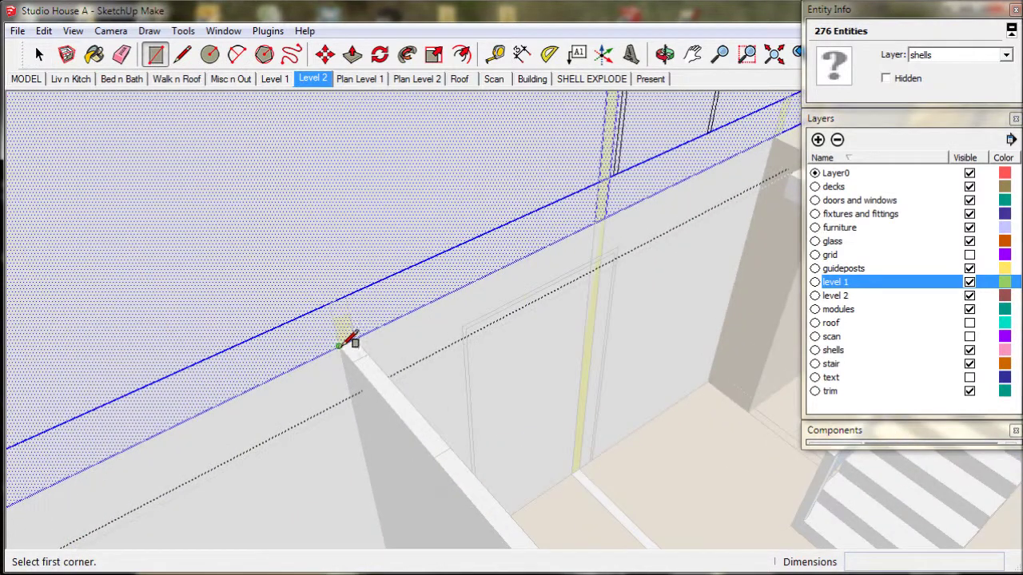
{"action": "left_click", "coordinate": [340, 345]}
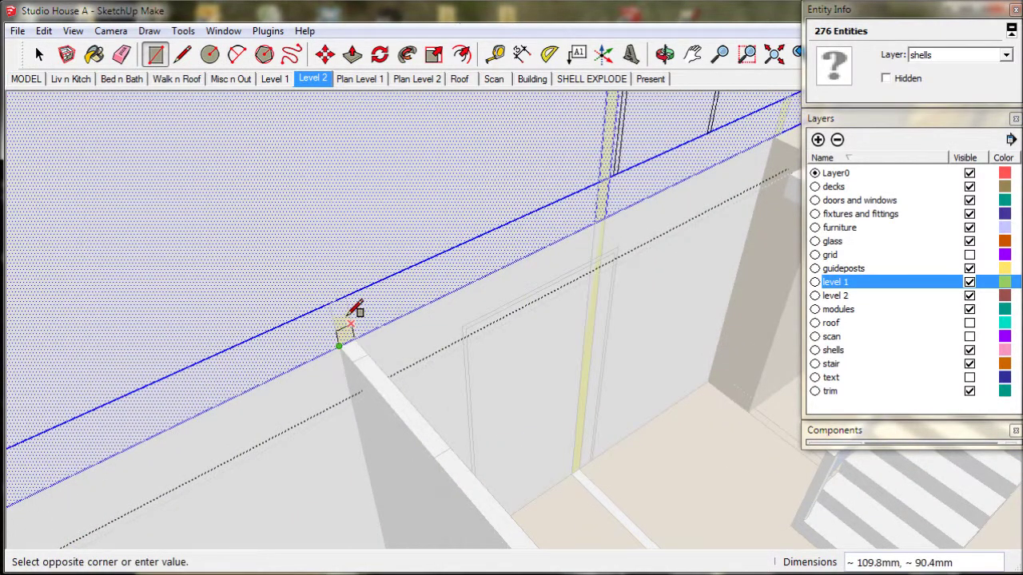
{"action": "left_click", "coordinate": [349, 295]}
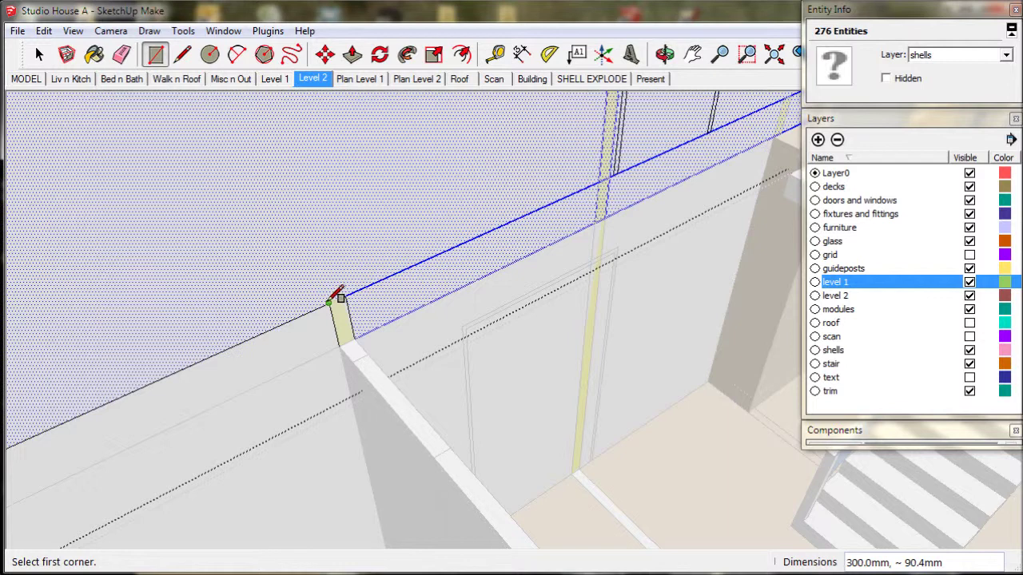
{"action": "left_click", "coordinate": [330, 301]}
{"action": "middle_click_drag", "start_coordinate": [332, 299], "coordinate": [361, 292]}
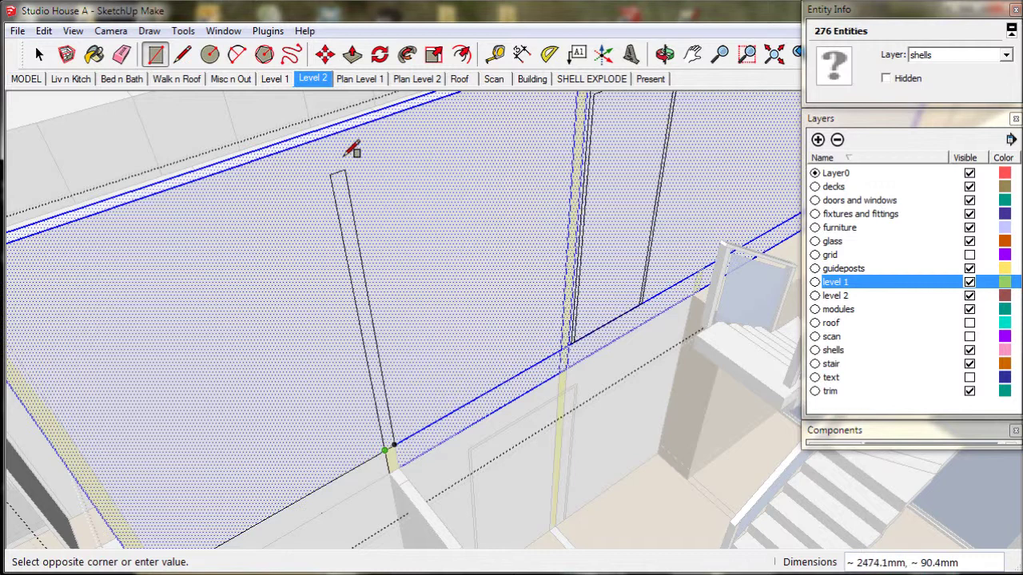
{"action": "left_click", "coordinate": [344, 130]}
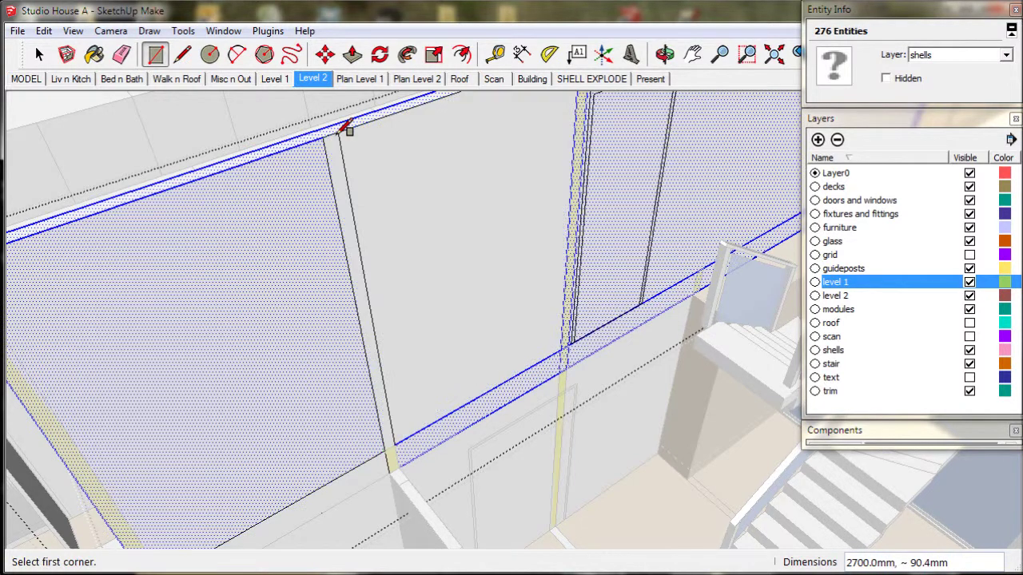
Push/Pull the wall end 3510 mm, then extrude its end face 90 mm
{"action": "left_click", "coordinate": [352, 53]}
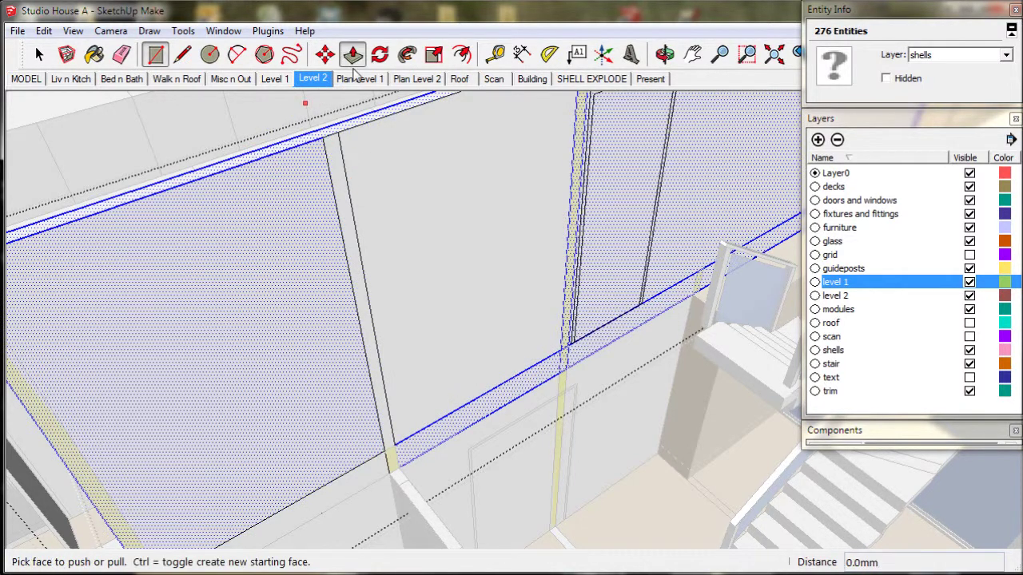
{"action": "middle_click_drag", "start_coordinate": [388, 459], "coordinate": [315, 264]}
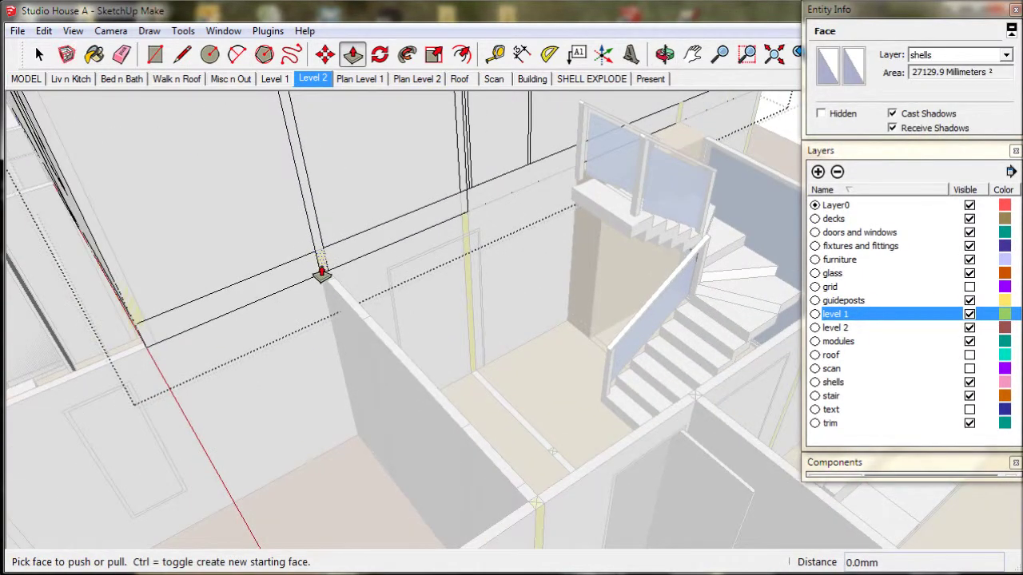
{"action": "left_click", "coordinate": [319, 285]}
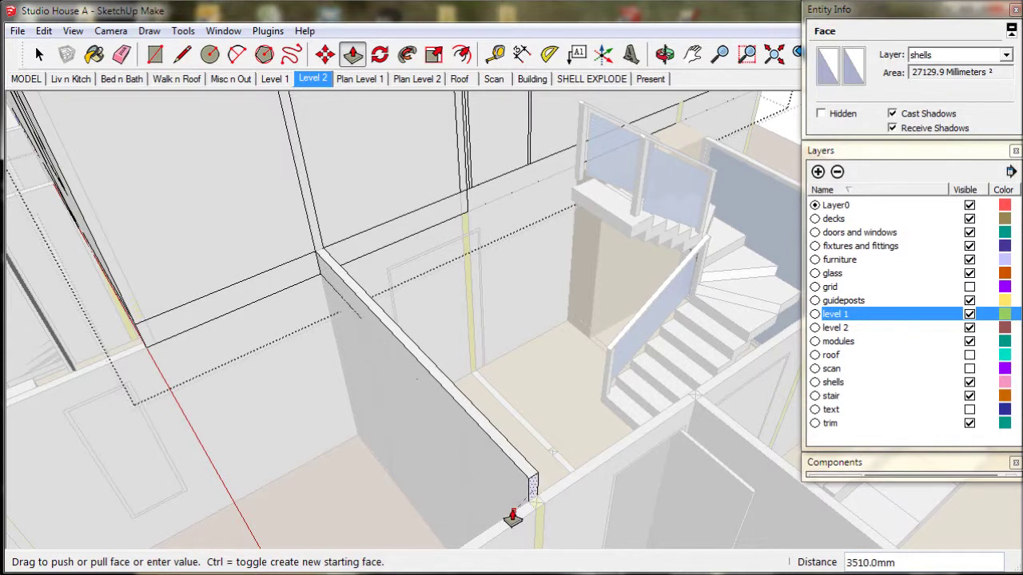
{"action": "left_click", "coordinate": [513, 520]}
{"action": "left_click", "coordinate": [534, 497]}
{"action": "type", "text": "90"}
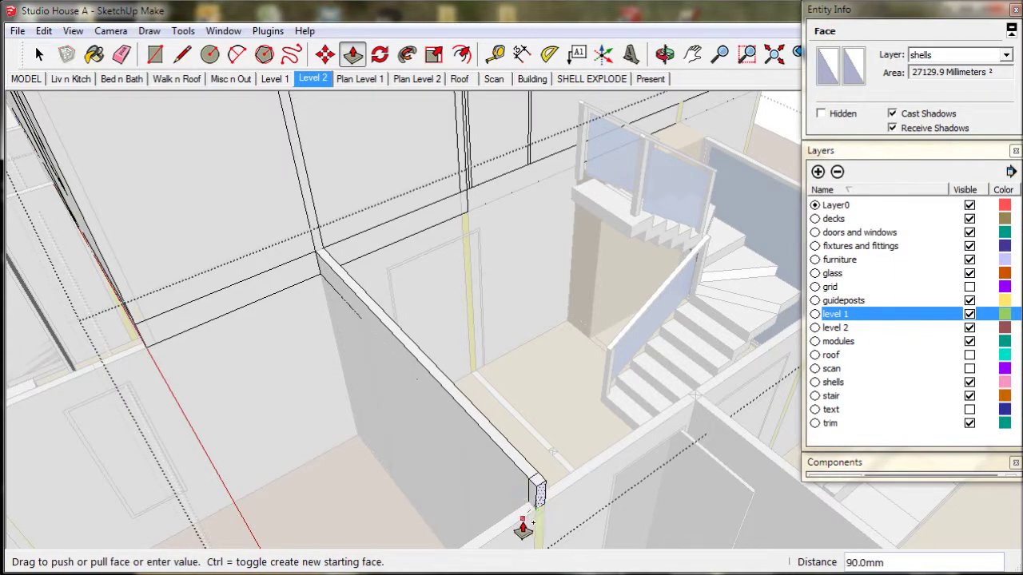
{"action": "key", "text": "Return"}
Extrude the upper wall face and another wall face about 3510 mm
{"action": "left_click", "coordinate": [316, 237]}
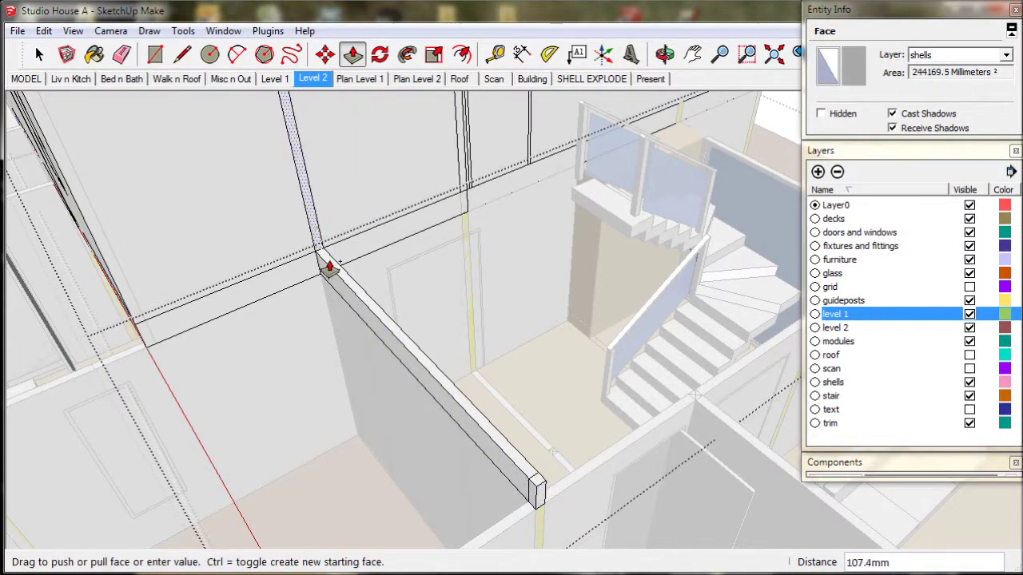
{"action": "left_click", "coordinate": [527, 496]}
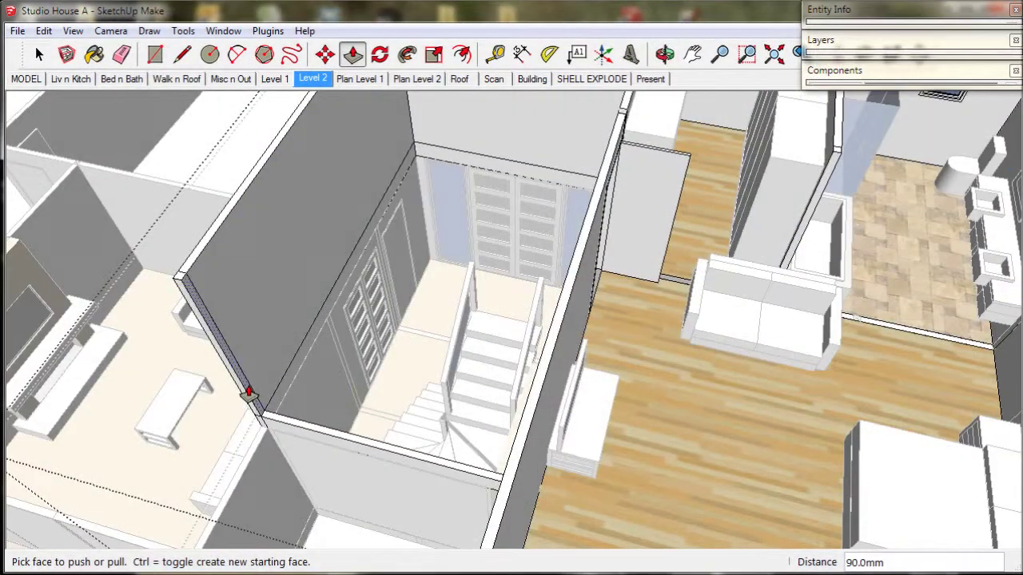
{"action": "left_click", "coordinate": [256, 398]}
{"action": "middle_click_drag", "start_coordinate": [316, 414], "coordinate": [544, 399]}
{"action": "left_click", "coordinate": [556, 393]}
{"action": "left_click", "coordinate": [555, 393]}
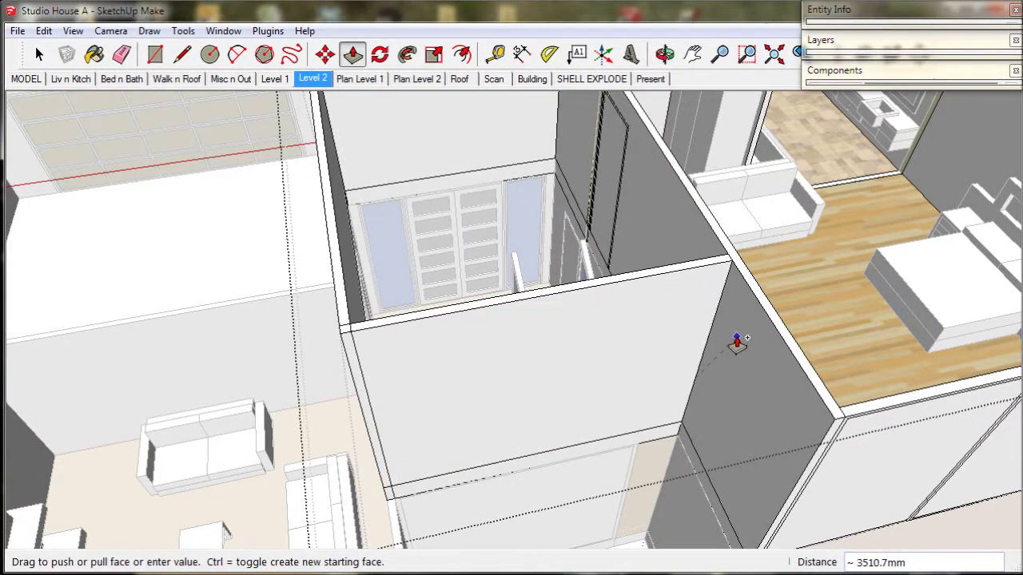
{"action": "left_click", "coordinate": [735, 347]}
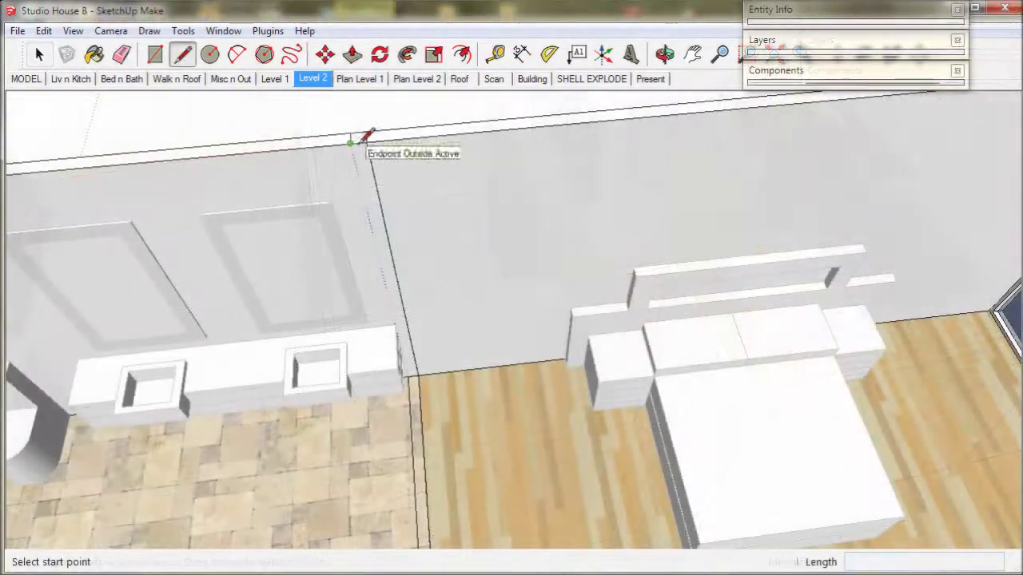
Draw a 2700 mm line down the bathroom wall and push its face outward
{"action": "left_click", "coordinate": [354, 137]}
{"action": "left_click", "coordinate": [405, 369]}
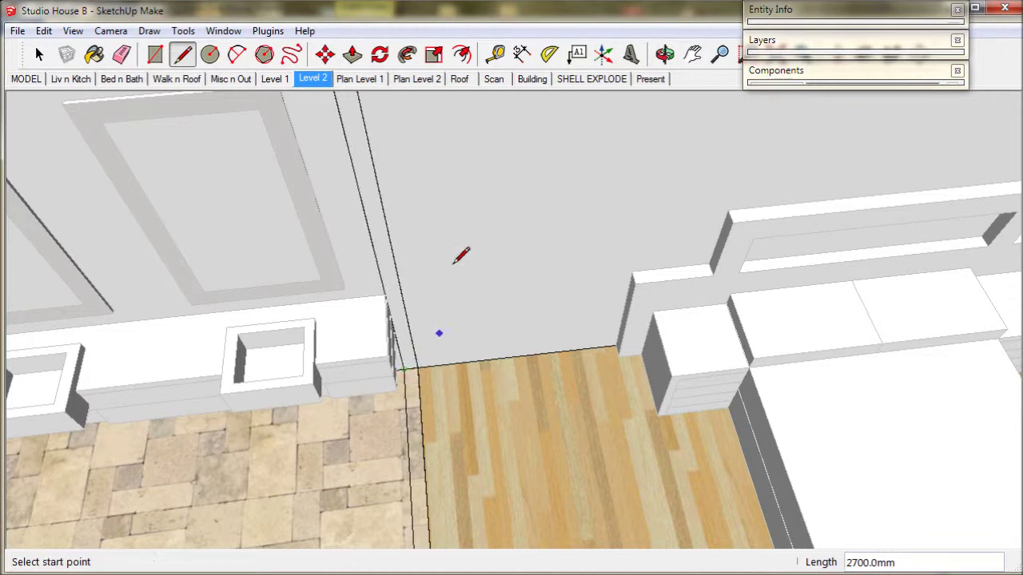
{"action": "left_click", "coordinate": [353, 54]}
{"action": "left_click", "coordinate": [349, 124]}
{"action": "middle_click_drag", "start_coordinate": [347, 165], "coordinate": [313, 288]}
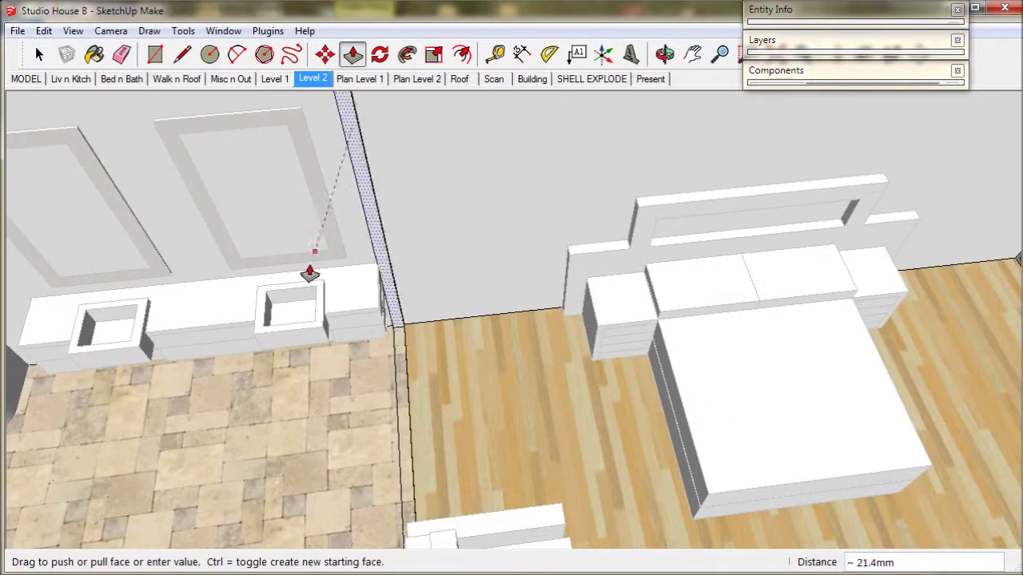
Place a copy of the door in the bathroom wall, then select the closet opening's face
{"action": "middle_click_drag", "start_coordinate": [370, 325], "coordinate": [244, 359]}
{"action": "scroll", "coordinate": [245, 359], "scroll_direction": "down", "scroll_amount": 3}
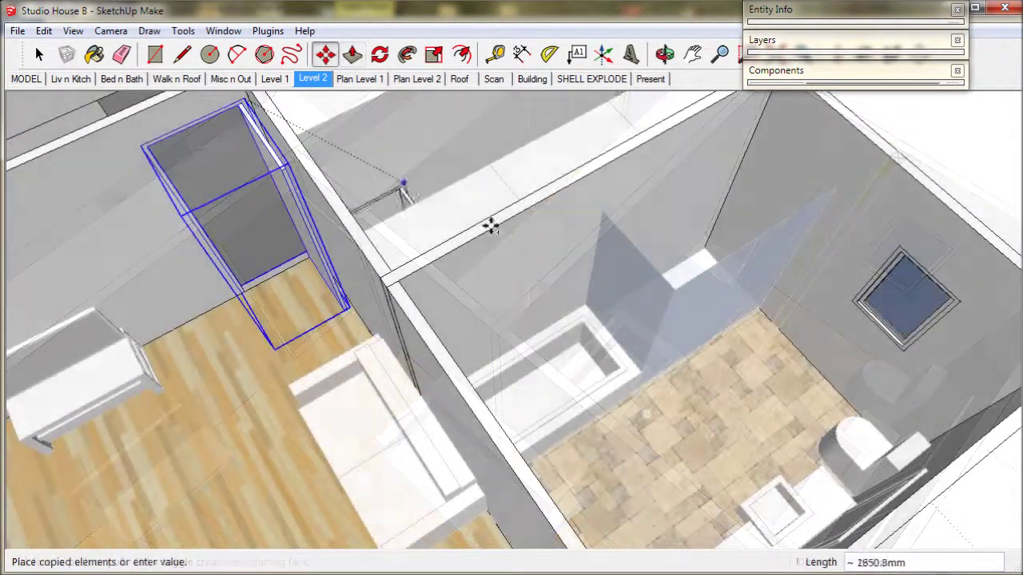
{"action": "middle_click_drag", "start_coordinate": [488, 224], "coordinate": [225, 209]}
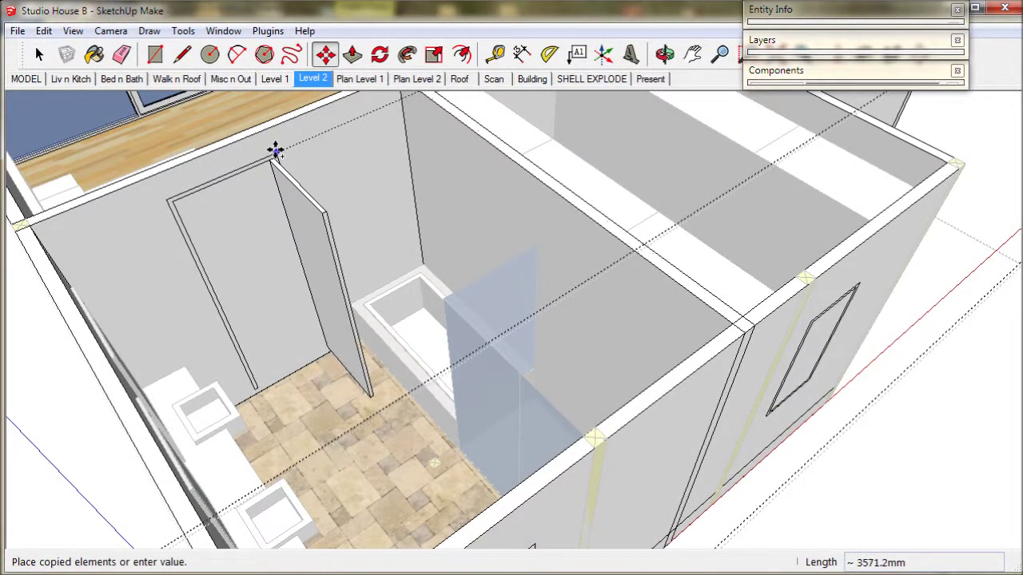
{"action": "left_click", "coordinate": [275, 150]}
{"action": "scroll", "coordinate": [312, 287], "scroll_direction": "up", "scroll_amount": 3}
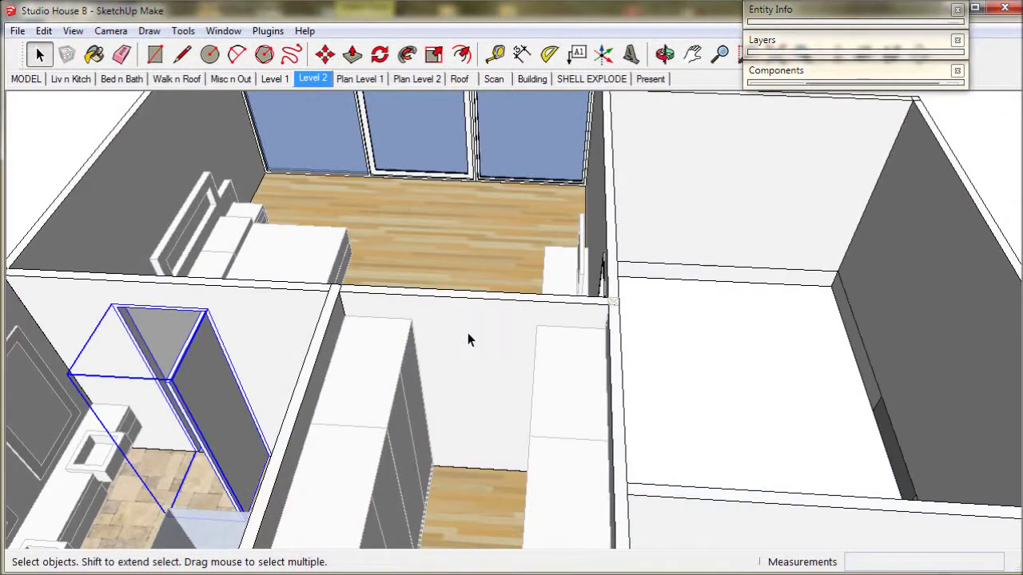
{"action": "left_click", "coordinate": [468, 338]}
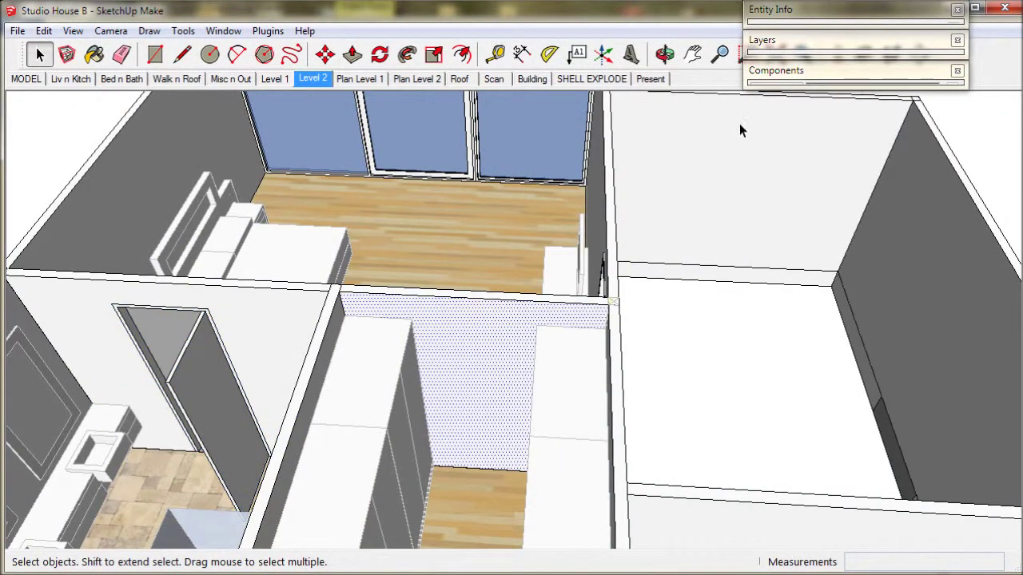
Place the 820 sliding door in the closet opening and move it down onto the floor
{"action": "left_click", "coordinate": [793, 72]}
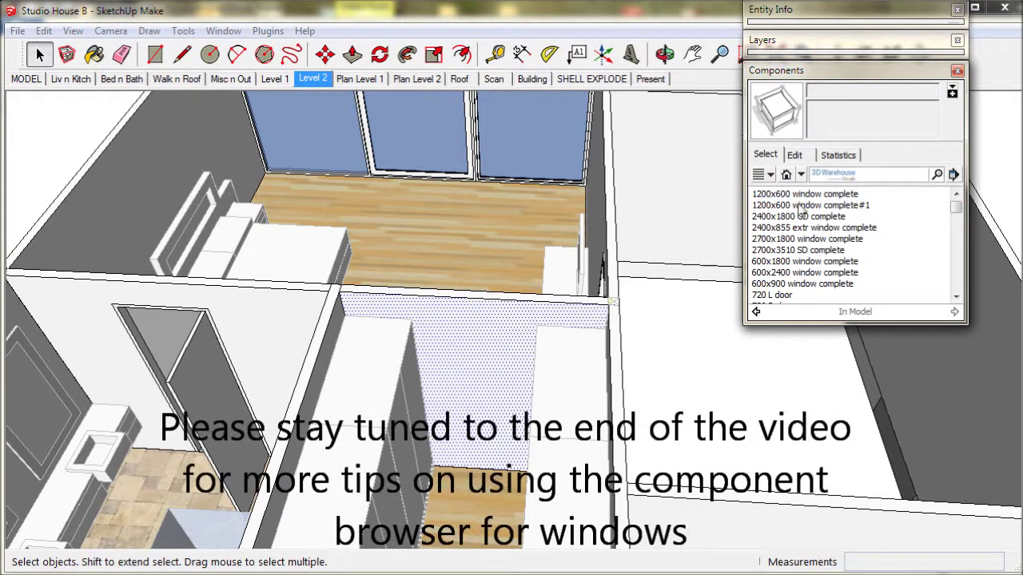
{"action": "left_click", "coordinate": [955, 296]}
{"action": "left_click", "coordinate": [955, 296]}
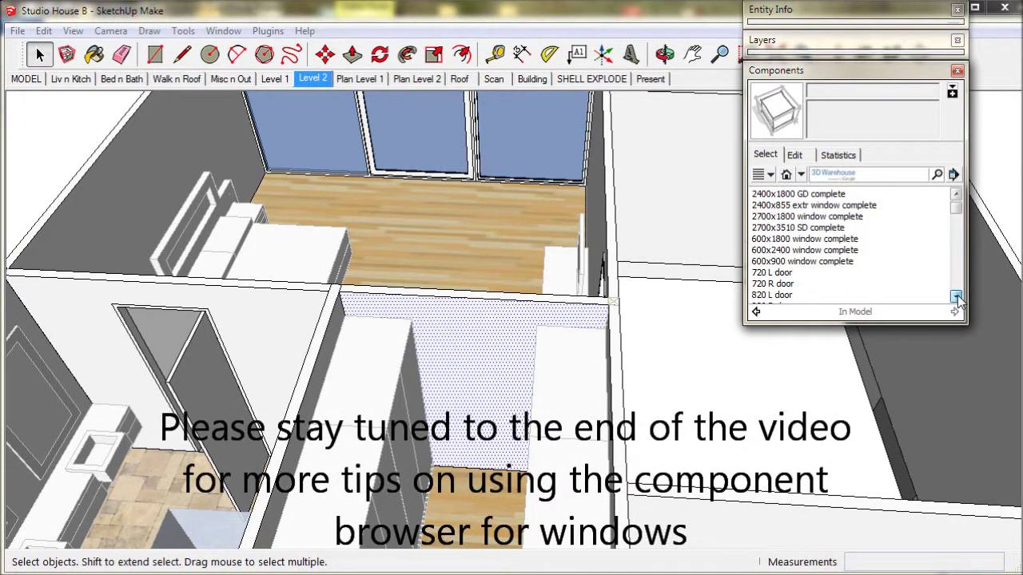
{"action": "left_click", "coordinate": [955, 296]}
{"action": "left_click", "coordinate": [956, 296]}
{"action": "left_click", "coordinate": [955, 296]}
{"action": "left_click", "coordinate": [956, 296]}
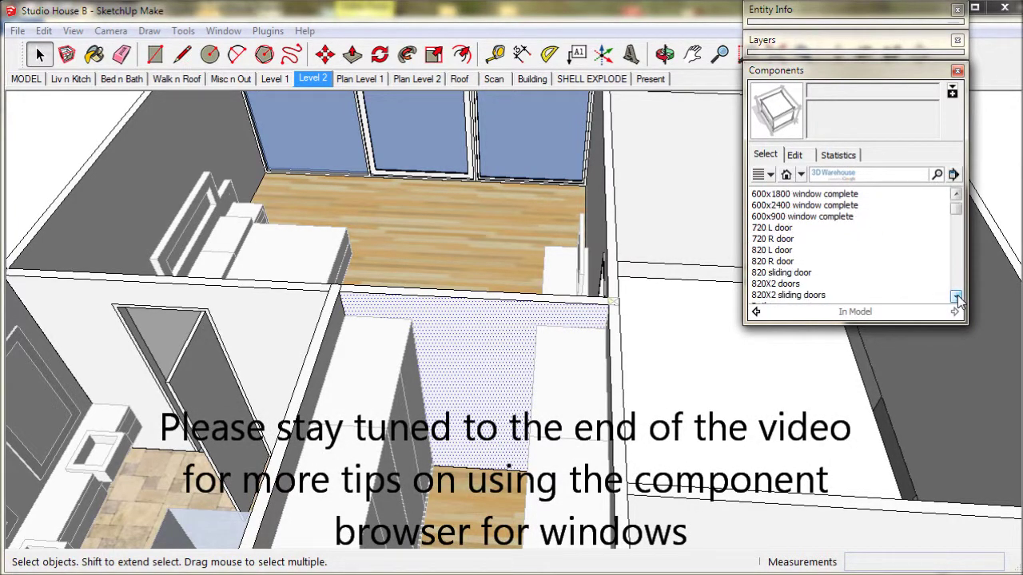
{"action": "left_click", "coordinate": [767, 276]}
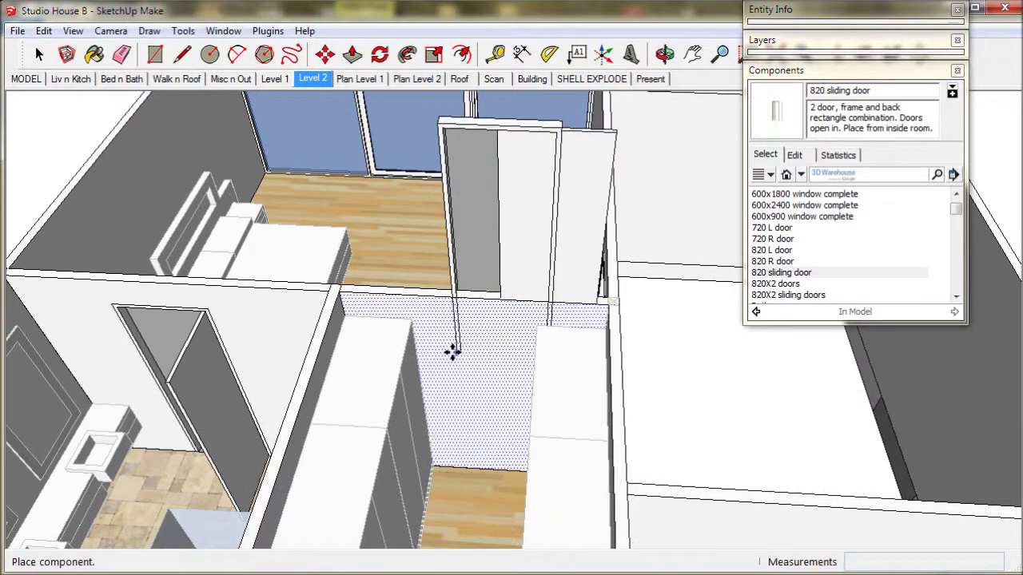
{"action": "left_click", "coordinate": [435, 352]}
{"action": "scroll", "coordinate": [435, 356], "scroll_direction": "up", "scroll_amount": 5}
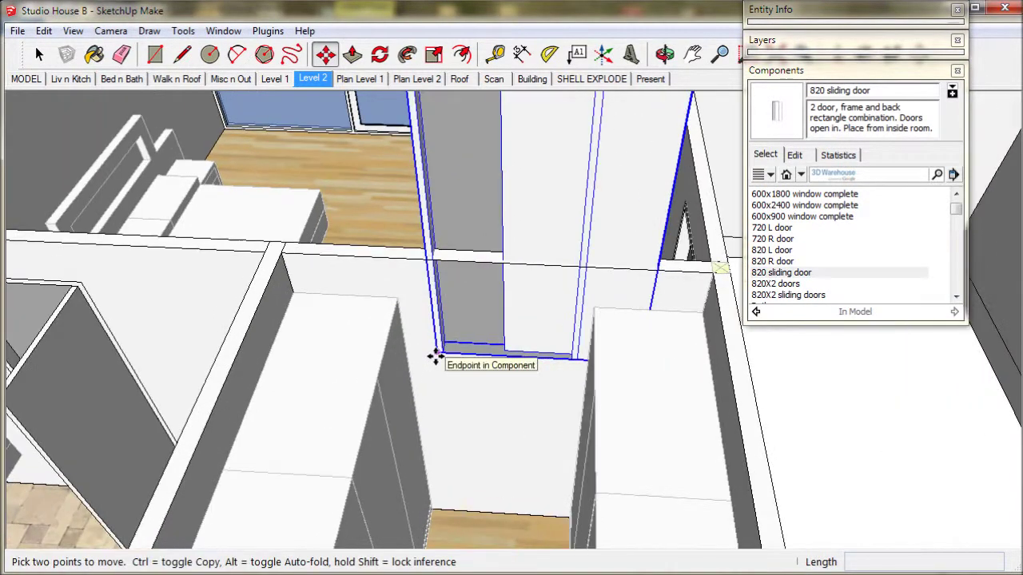
{"action": "scroll", "coordinate": [436, 359], "scroll_direction": "up", "scroll_amount": 3}
{"action": "left_click", "coordinate": [433, 342]}
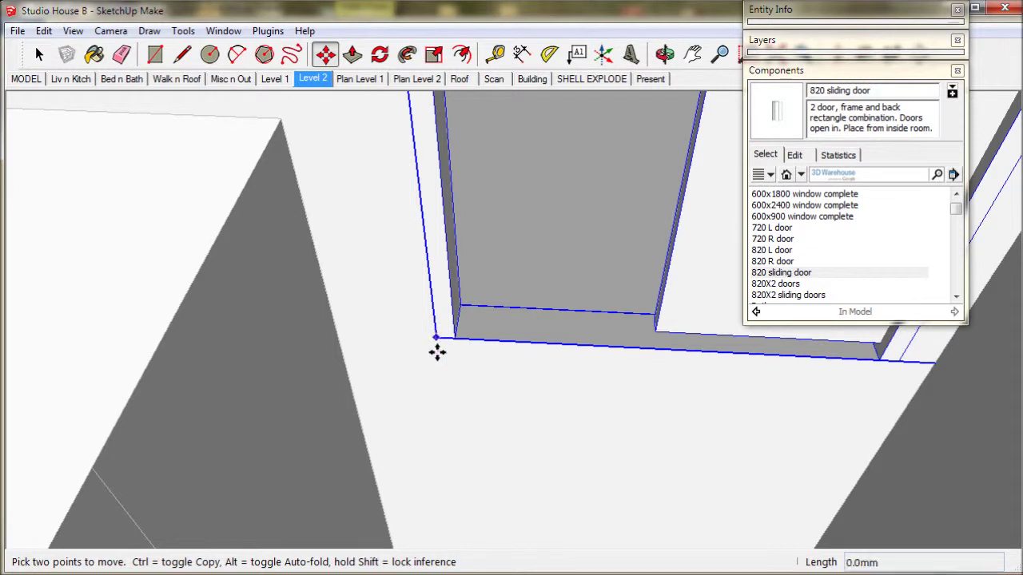
{"action": "middle_click_drag", "start_coordinate": [440, 399], "coordinate": [418, 98]}
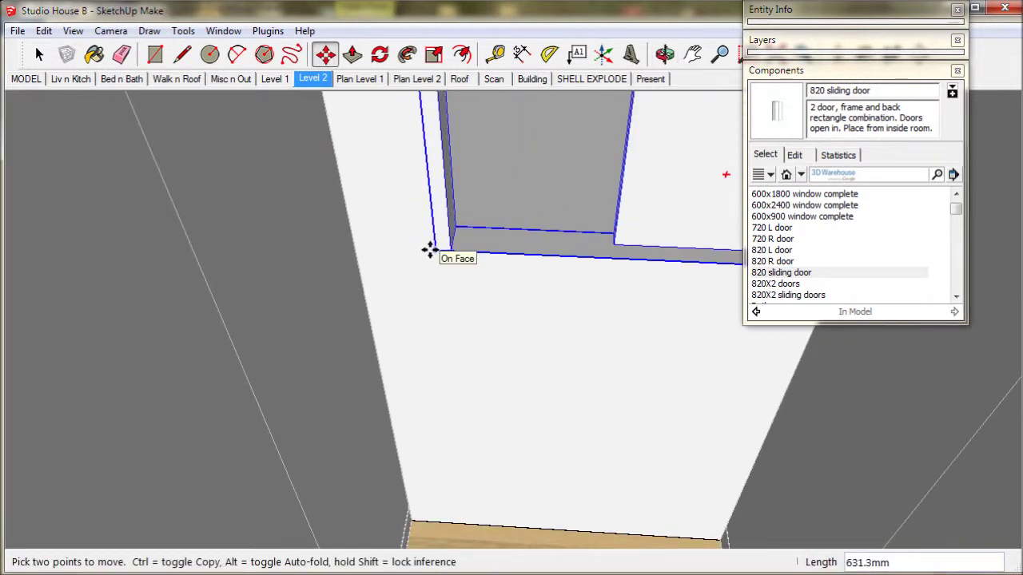
{"action": "scroll", "coordinate": [450, 308], "scroll_direction": "down", "scroll_amount": 2}
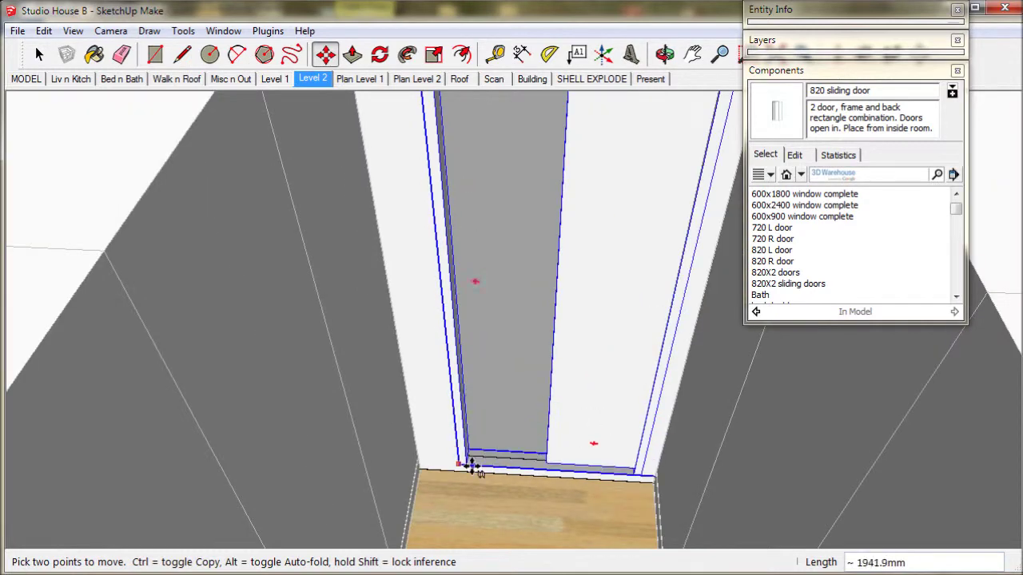
{"action": "scroll", "coordinate": [457, 478], "scroll_direction": "up", "scroll_amount": 3}
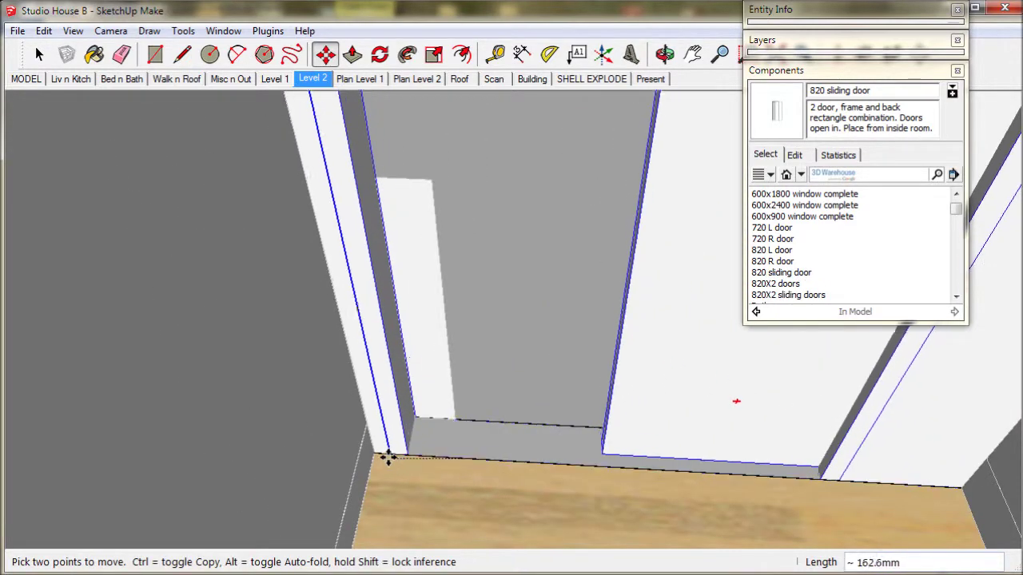
{"action": "left_click", "coordinate": [388, 457]}
Put the sliding door on the doors and windows layer via Entity Info
{"action": "left_click", "coordinate": [39, 53]}
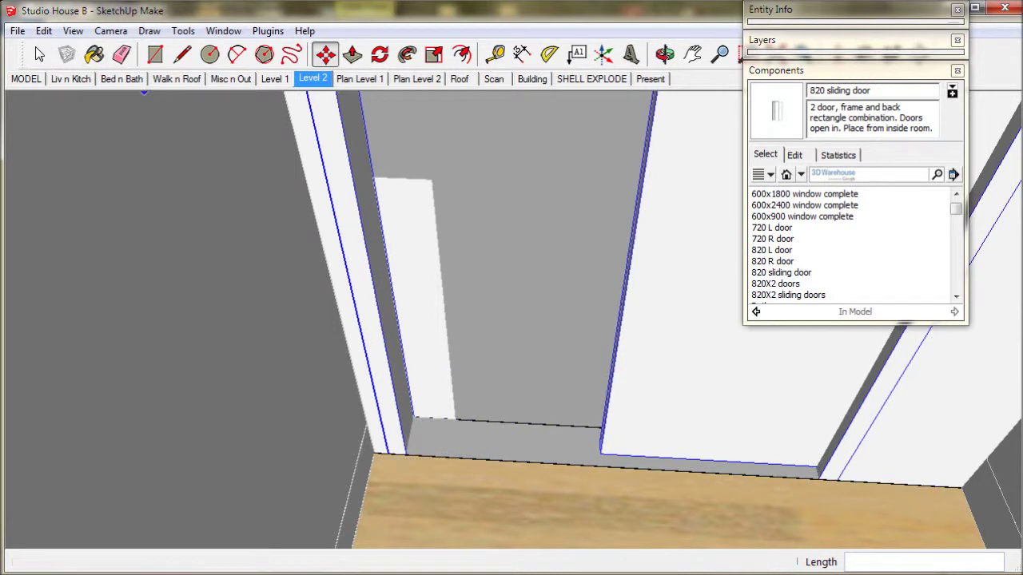
{"action": "left_click", "coordinate": [805, 16]}
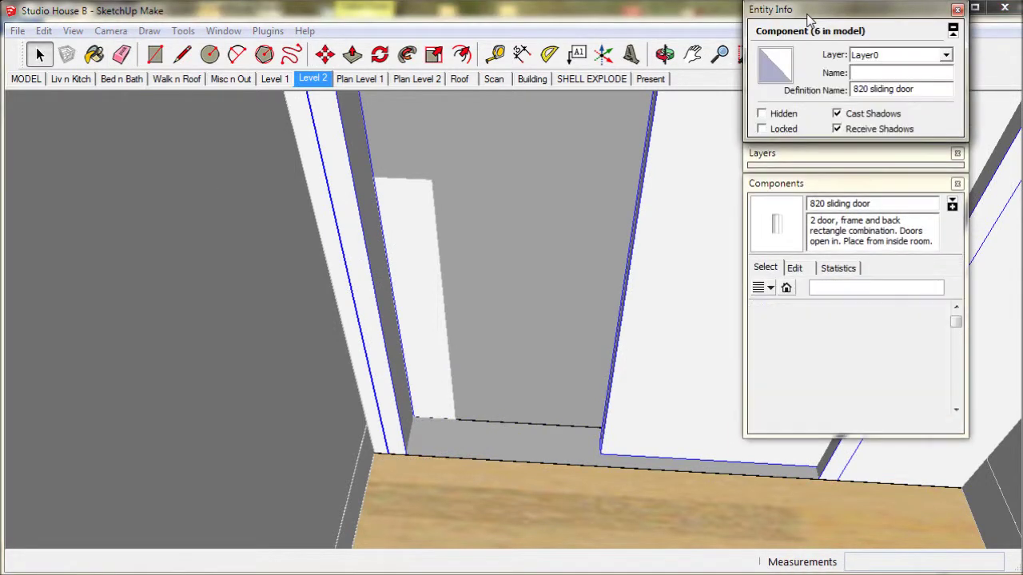
{"action": "left_click", "coordinate": [944, 56]}
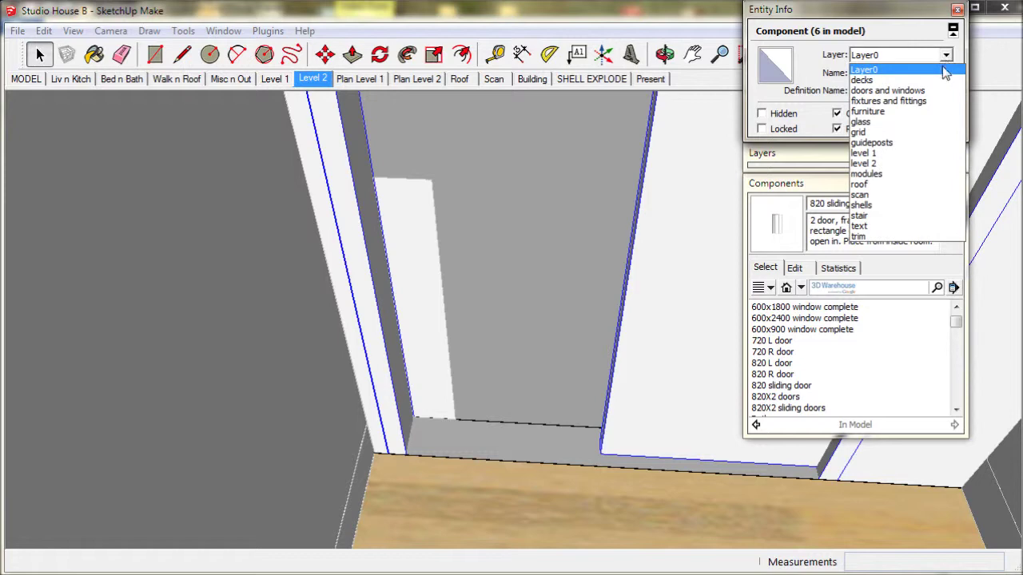
{"action": "left_click", "coordinate": [895, 90]}
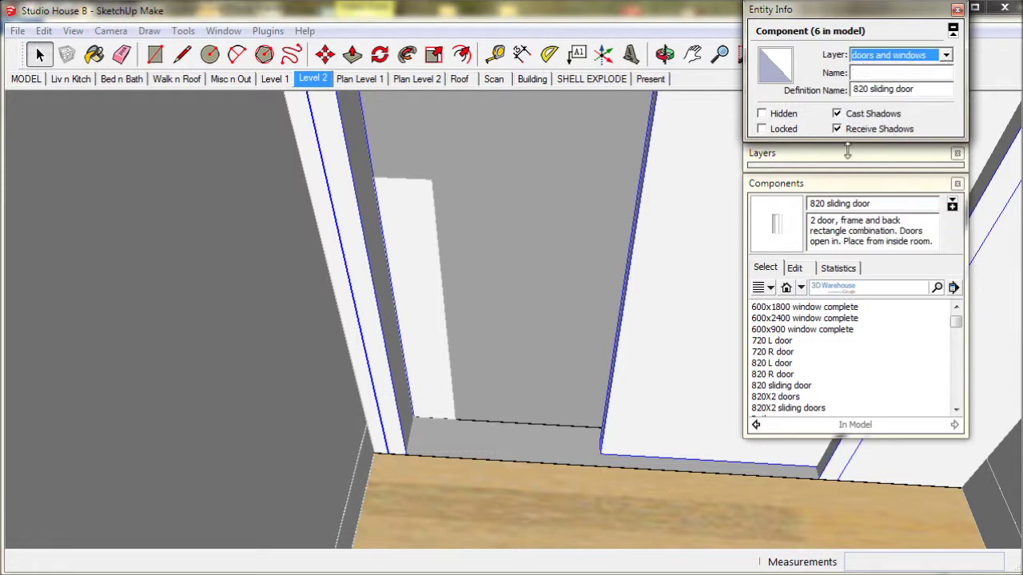
{"action": "left_click", "coordinate": [907, 11]}
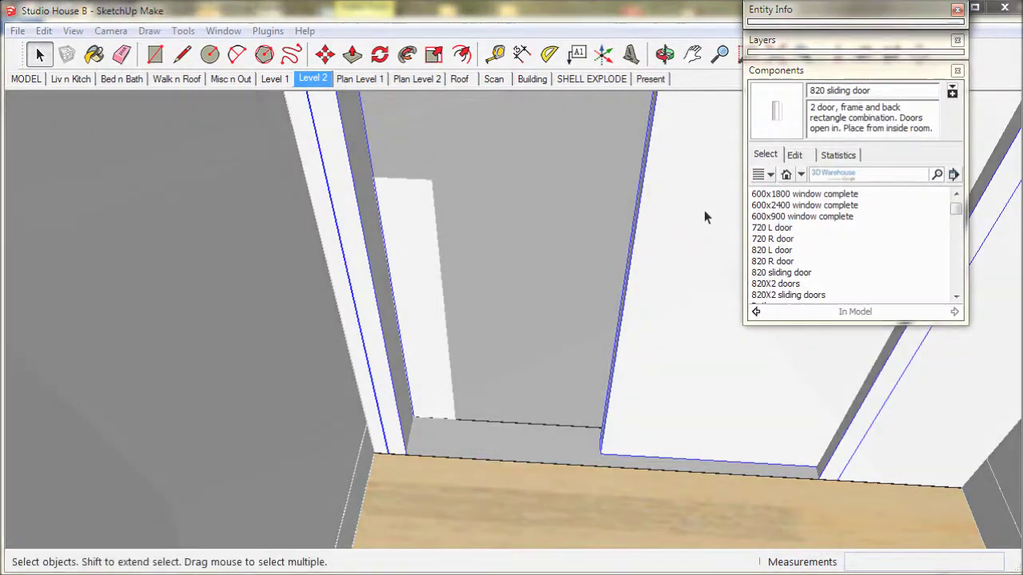
{"action": "left_click", "coordinate": [156, 56]}
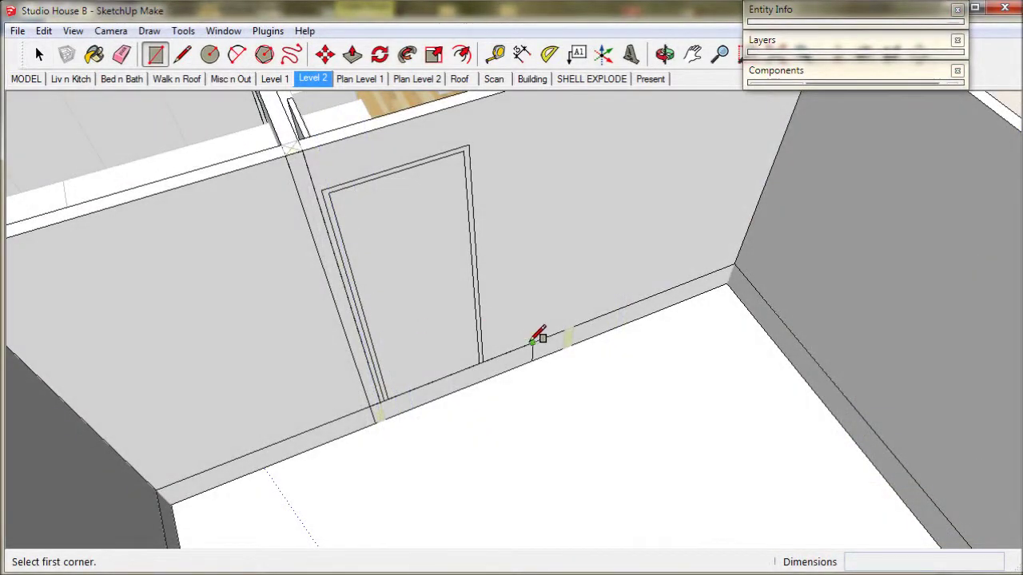
Draw a 1397.8 x 300 mm rectangle on the skirting under the closet door and push it back 90 mm
{"action": "left_click", "coordinate": [532, 344]}
{"action": "left_click", "coordinate": [385, 417]}
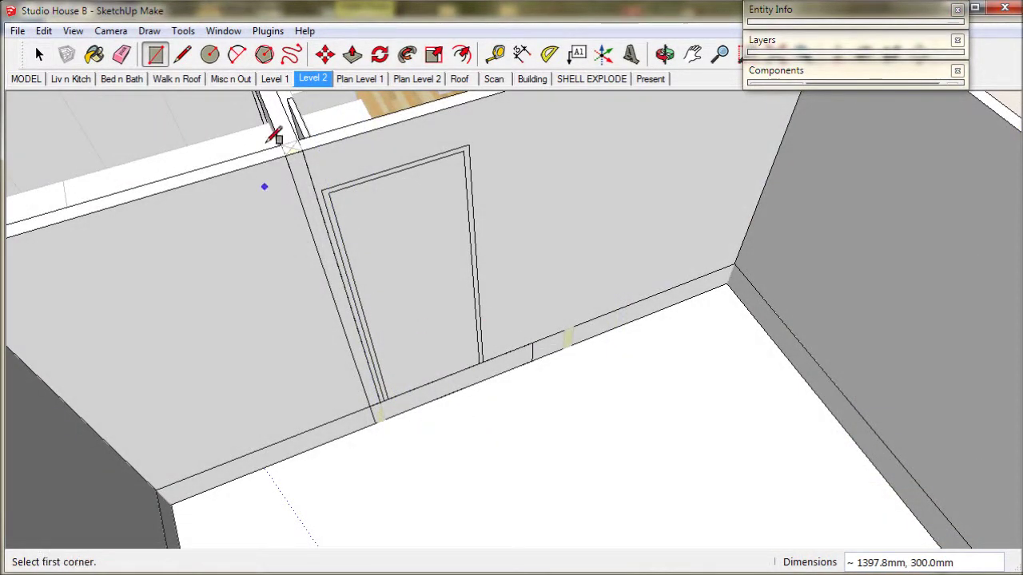
{"action": "left_click", "coordinate": [352, 53]}
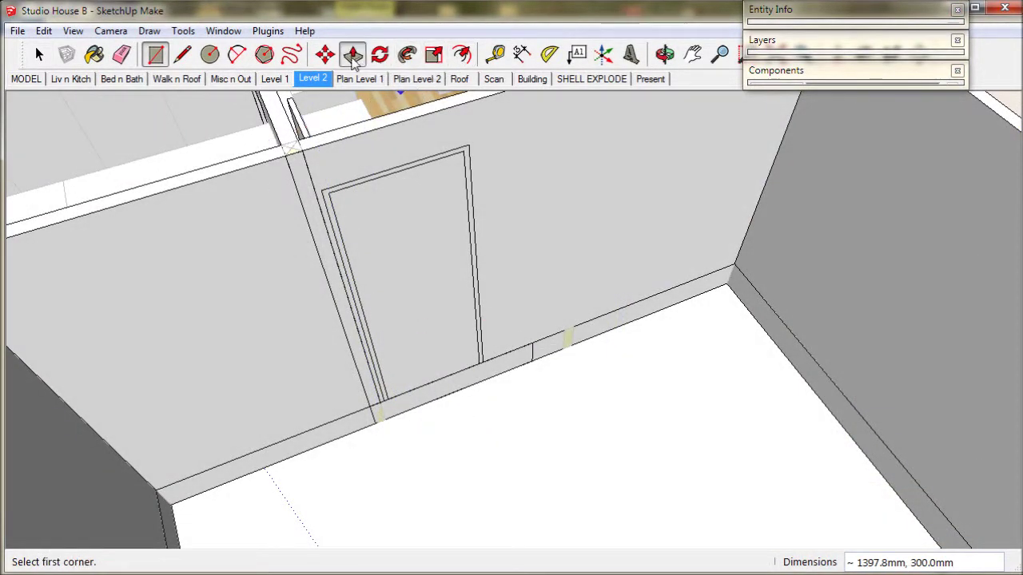
{"action": "left_click", "coordinate": [454, 407]}
{"action": "middle_click_drag", "start_coordinate": [455, 410], "coordinate": [882, 358]}
{"action": "middle_click_drag", "start_coordinate": [977, 290], "coordinate": [520, 359]}
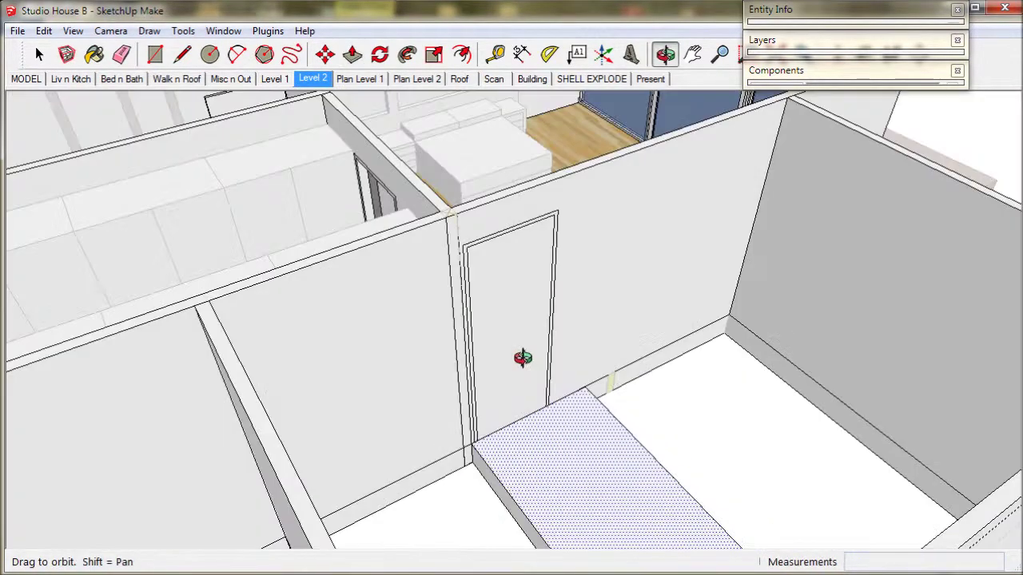
{"action": "left_click", "coordinate": [461, 435]}
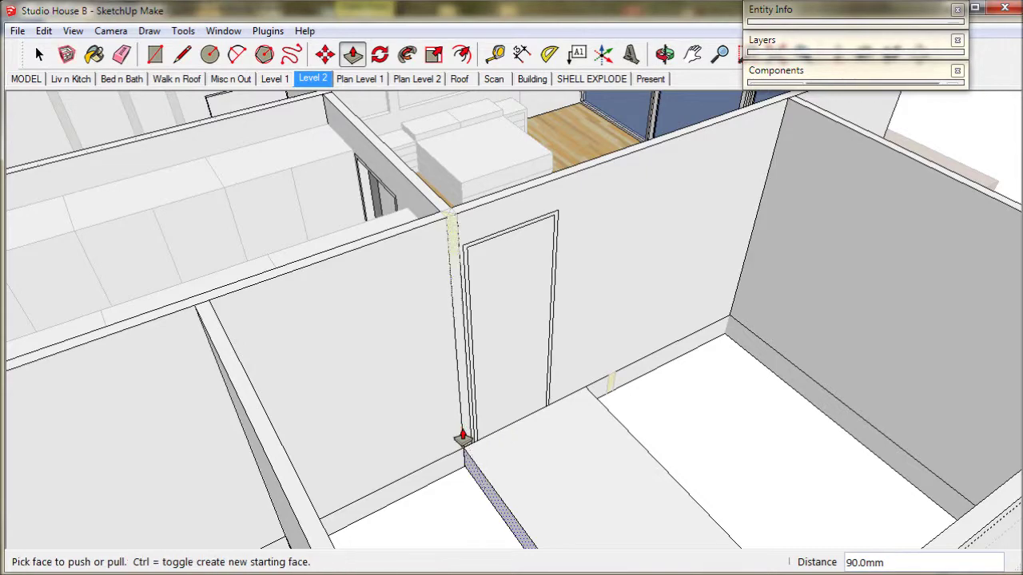
{"action": "left_click", "coordinate": [40, 56]}
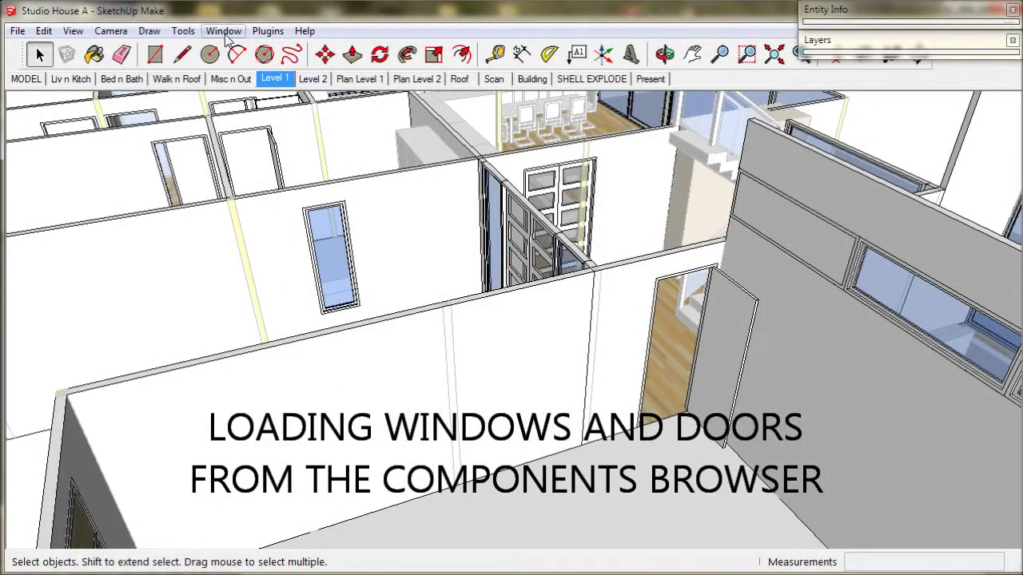
Open the Components browser, dock it below the Layers panel, and show the home collection
{"action": "left_click", "coordinate": [224, 32]}
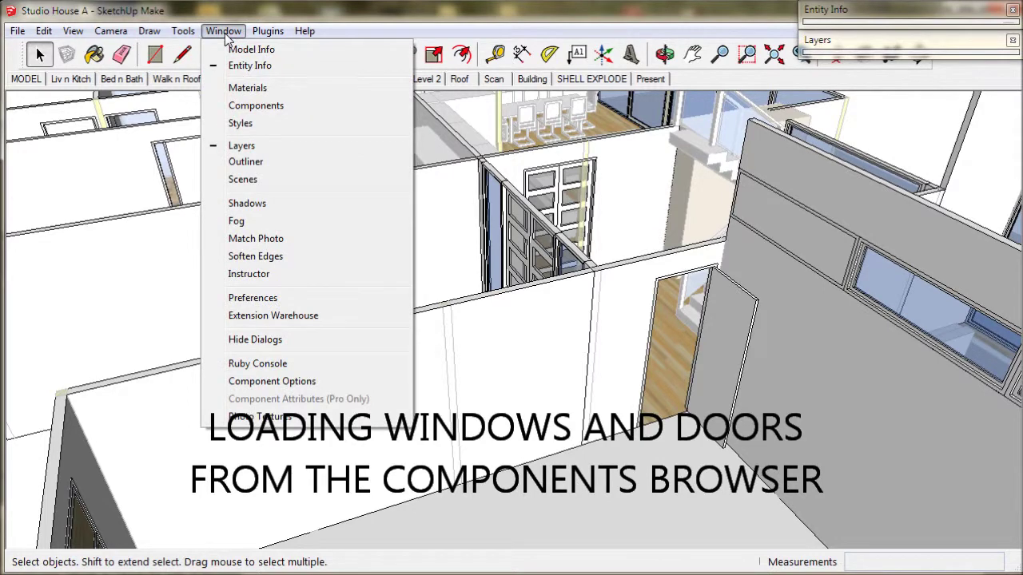
{"action": "left_click", "coordinate": [254, 106]}
{"action": "left_click_drag", "start_coordinate": [823, 74], "coordinate": [869, 81]}
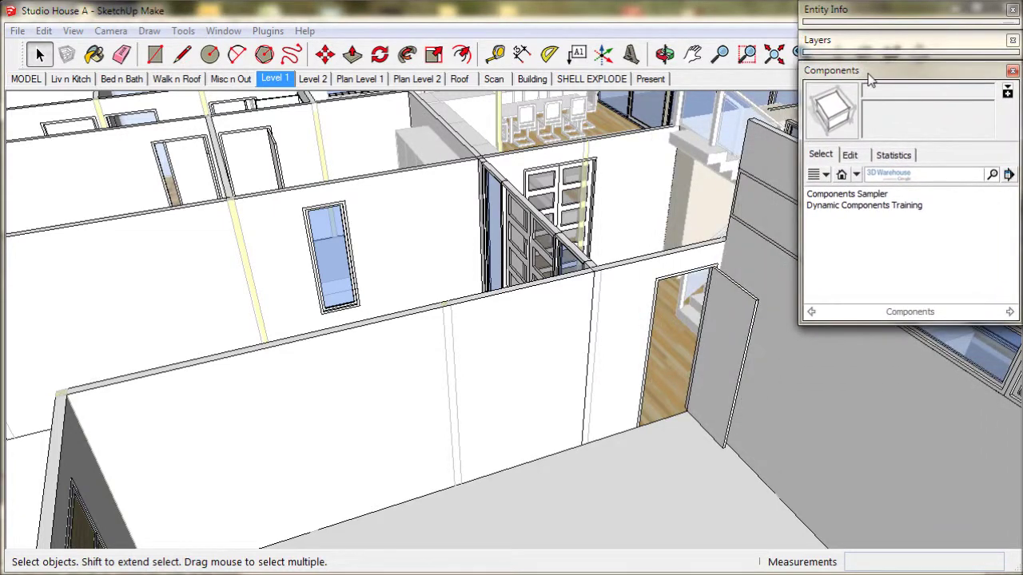
{"action": "left_click", "coordinate": [869, 72]}
{"action": "left_click", "coordinate": [869, 72]}
{"action": "left_click", "coordinate": [842, 176]}
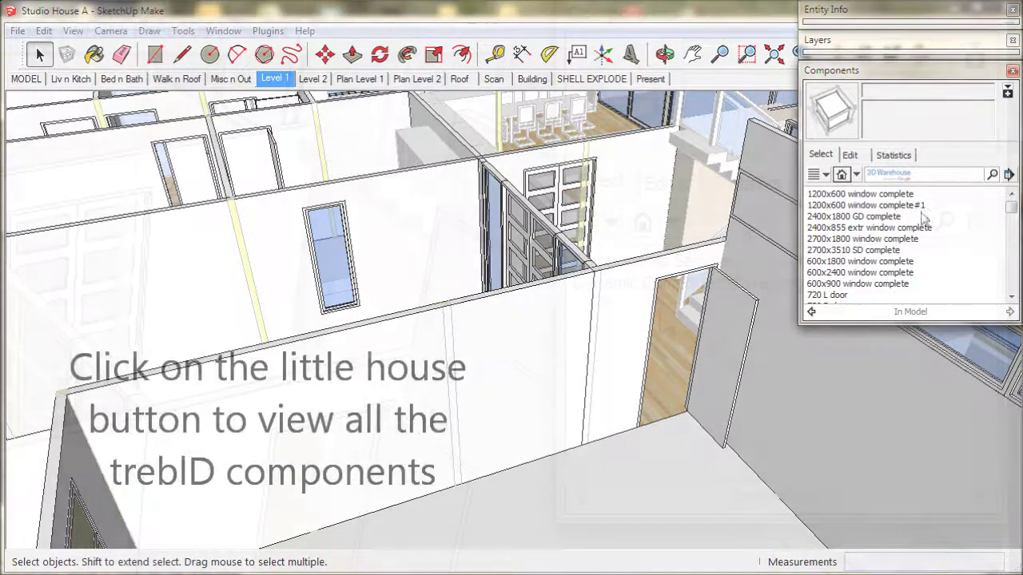
{"action": "left_click", "coordinate": [841, 175]}
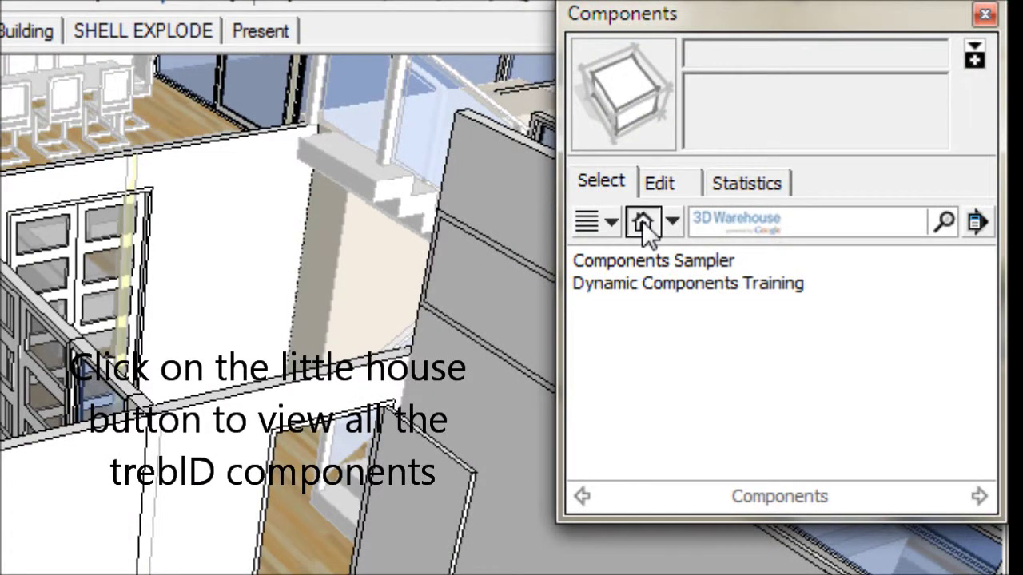
{"action": "left_click", "coordinate": [641, 221]}
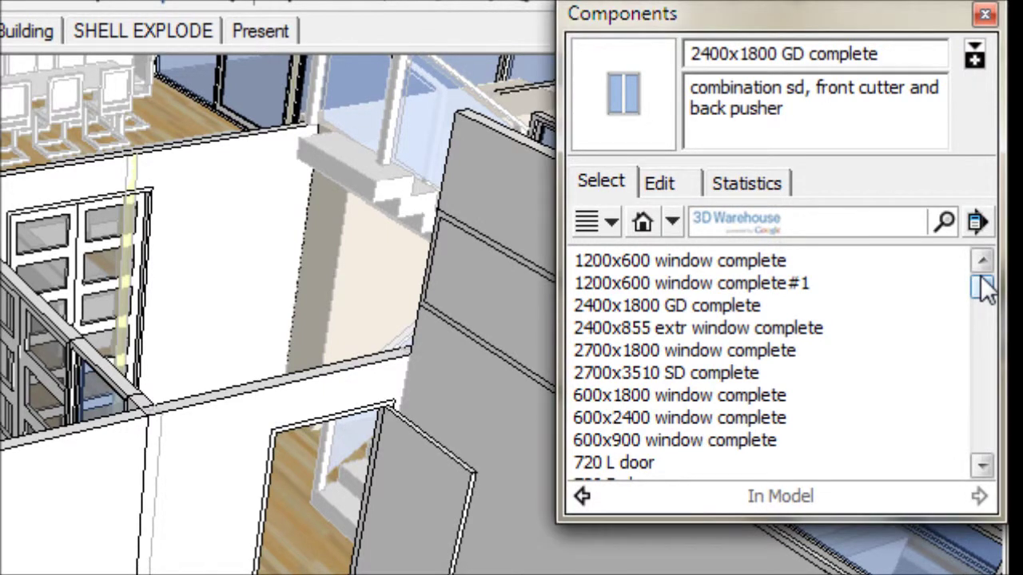
{"action": "mouse_move", "coordinate": [983, 281]}
{"action": "left_mouse_down"}
{"action": "mouse_move", "coordinate": [985, 291]}
{"action": "mouse_move", "coordinate": [983, 274]}
{"action": "left_mouse_up"}
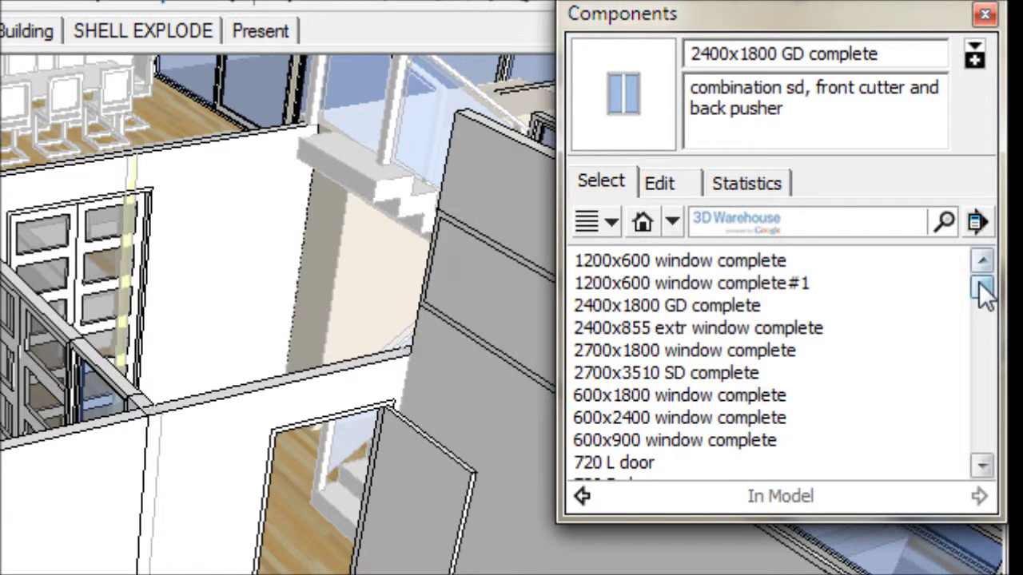
{"action": "left_click", "coordinate": [982, 465]}
{"action": "left_click", "coordinate": [982, 465]}
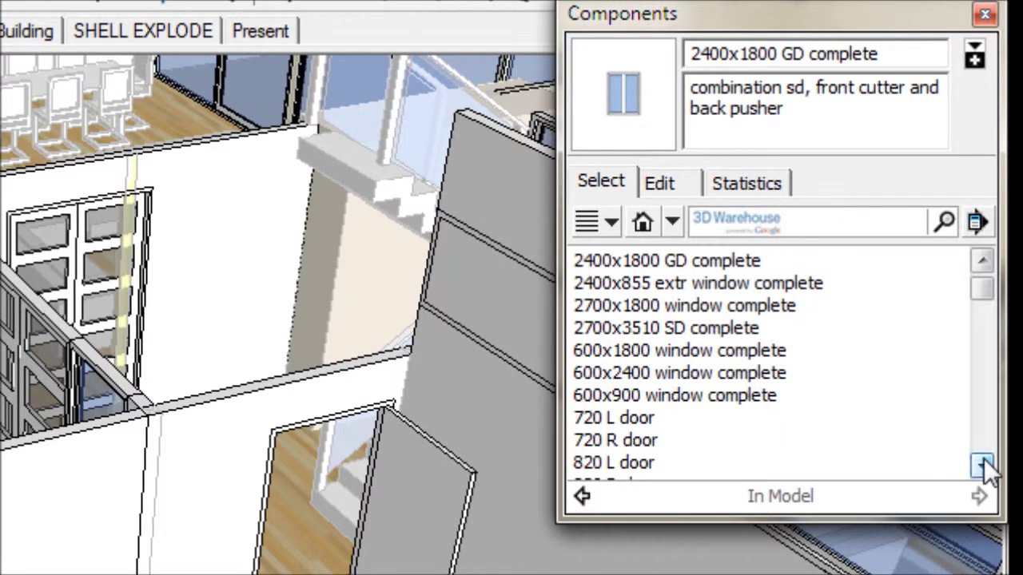
{"action": "left_click", "coordinate": [982, 465]}
{"action": "left_click", "coordinate": [982, 465]}
{"action": "left_click", "coordinate": [982, 465]}
{"action": "left_click", "coordinate": [982, 465]}
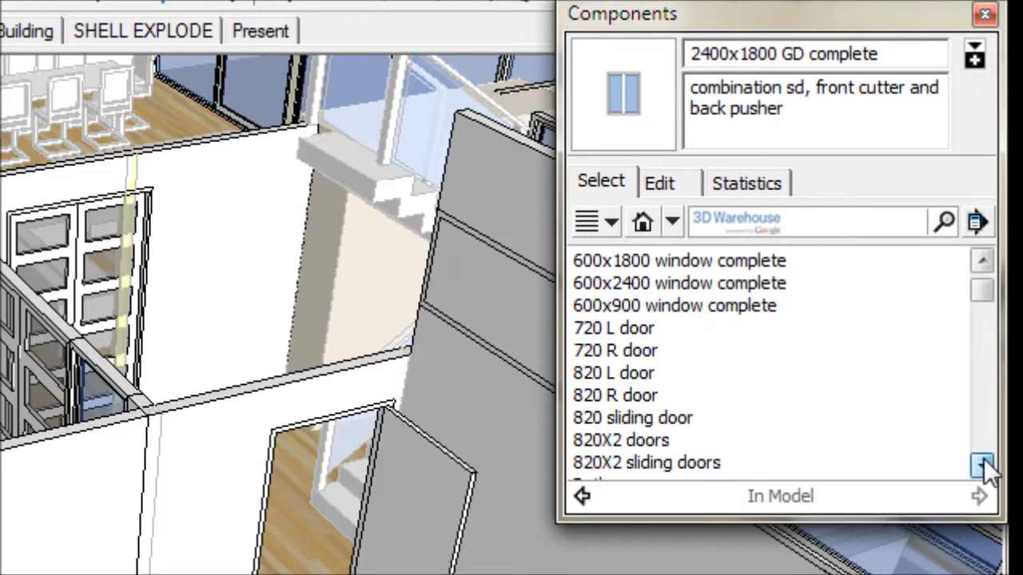
{"action": "left_click", "coordinate": [982, 465]}
{"action": "left_click", "coordinate": [982, 465]}
{"action": "left_click", "coordinate": [982, 465]}
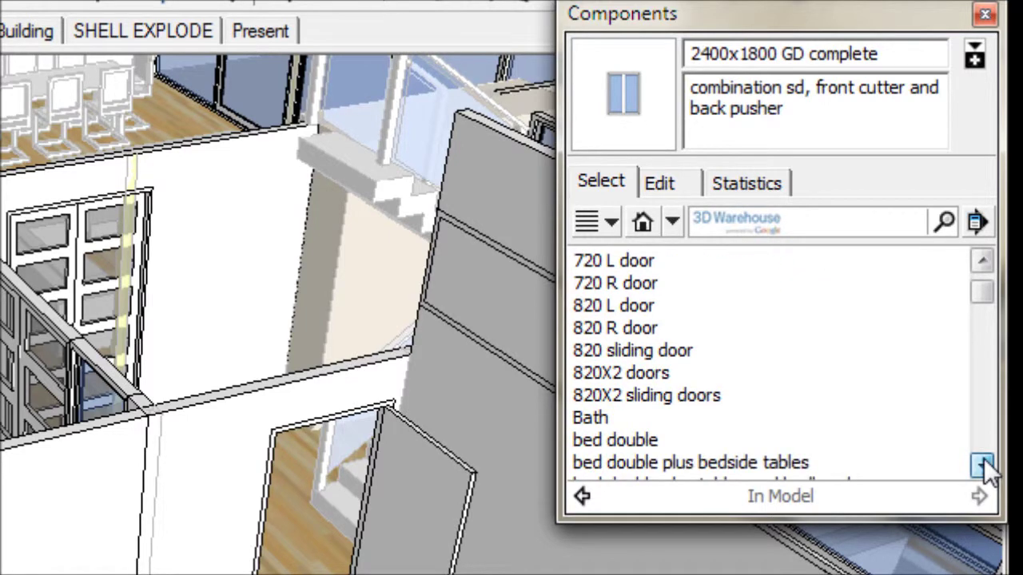
{"action": "left_click", "coordinate": [982, 465]}
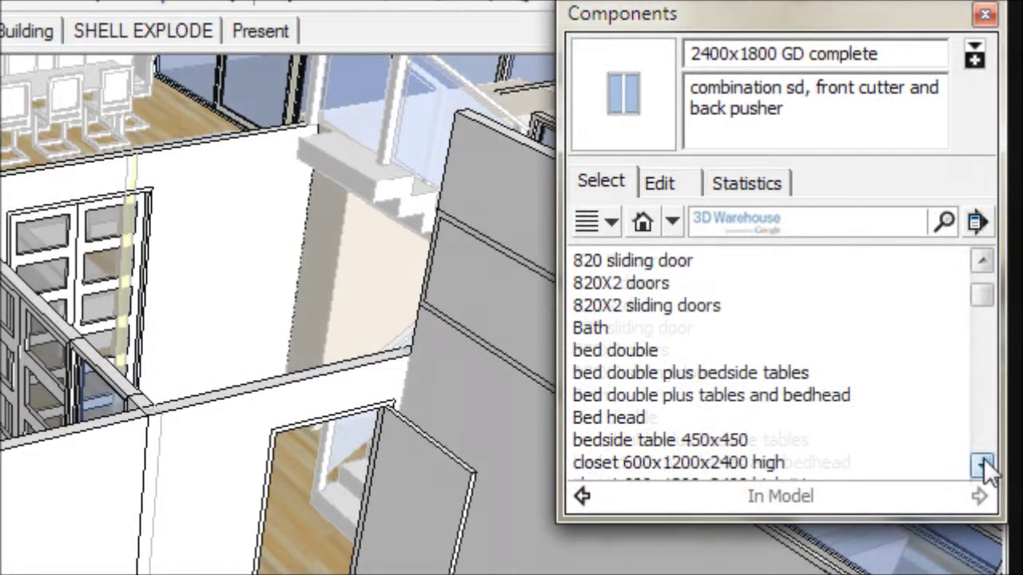
{"action": "left_click", "coordinate": [982, 465]}
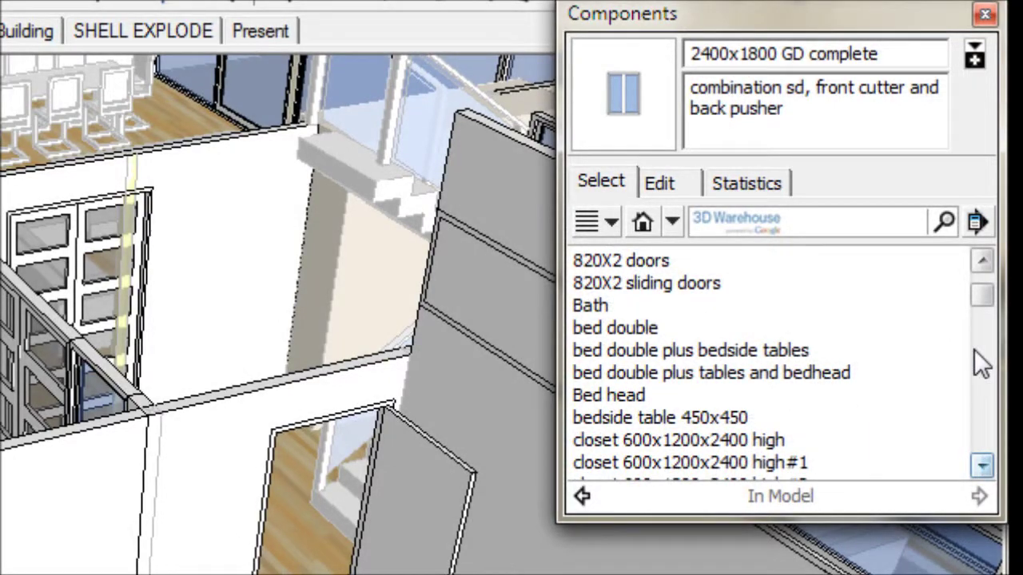
{"action": "mouse_move", "coordinate": [984, 296]}
{"action": "left_mouse_down"}
{"action": "mouse_move", "coordinate": [986, 436]}
{"action": "mouse_move", "coordinate": [989, 286]}
{"action": "left_mouse_up"}
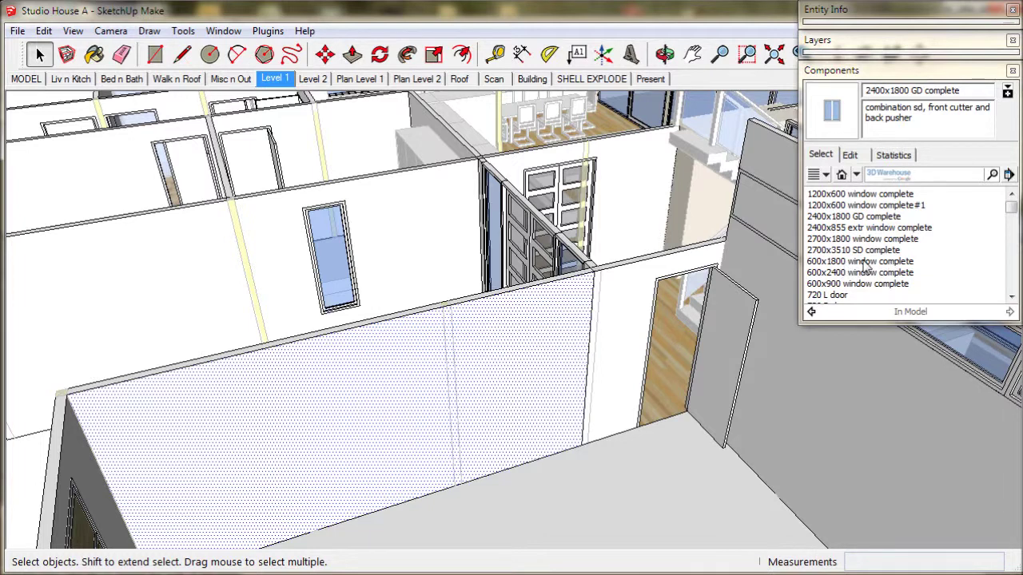
Place the 600x1800 window complete upright on the garage wall, aligned with the window above
{"action": "left_click", "coordinate": [861, 262]}
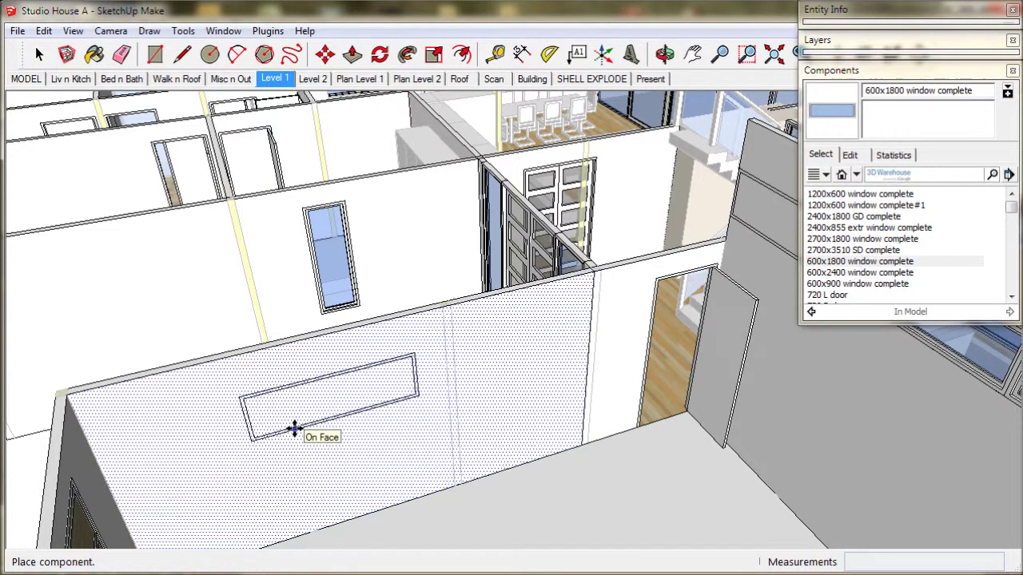
{"action": "left_click", "coordinate": [294, 430]}
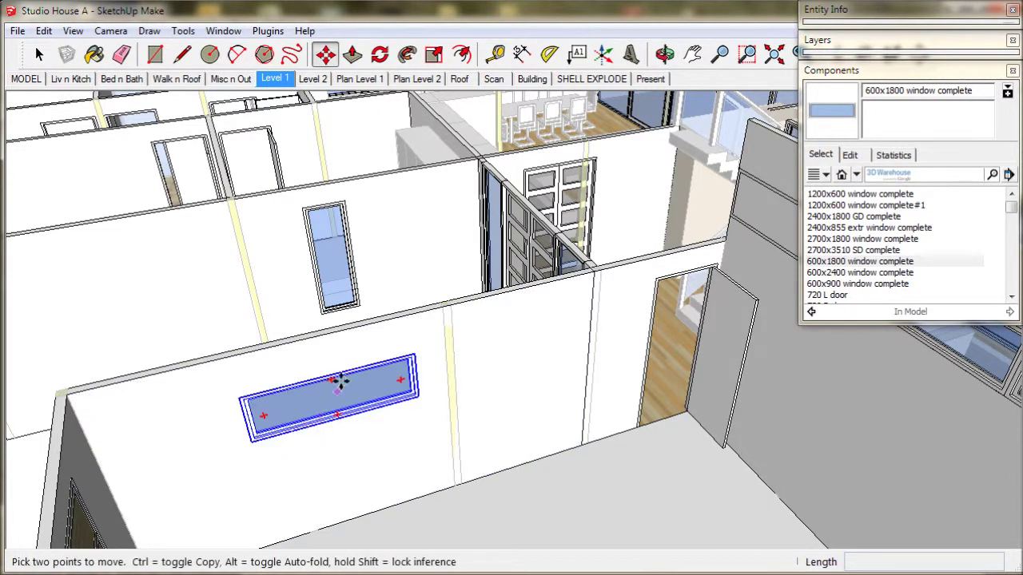
{"action": "left_click", "coordinate": [333, 381]}
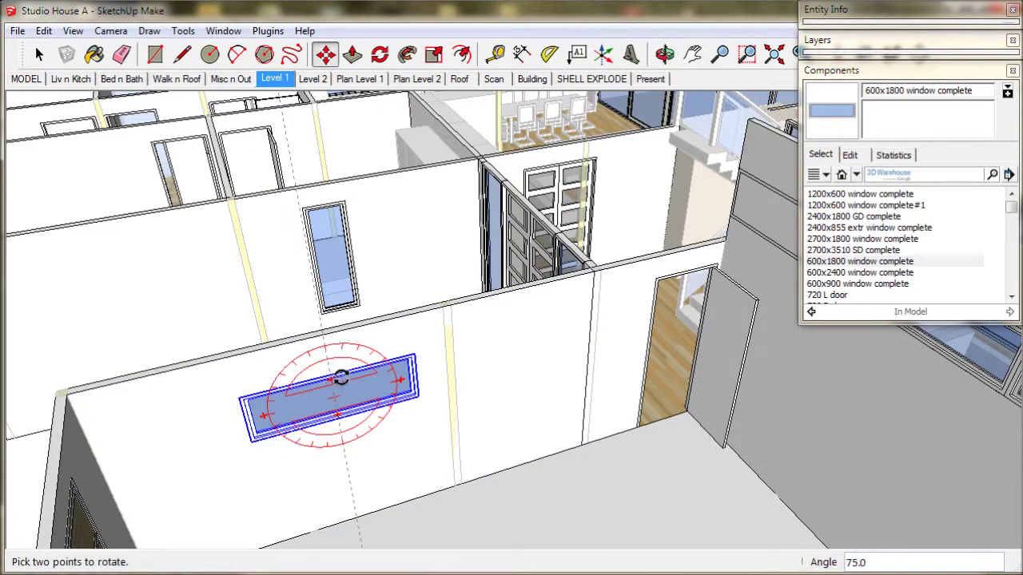
{"action": "left_click", "coordinate": [367, 387]}
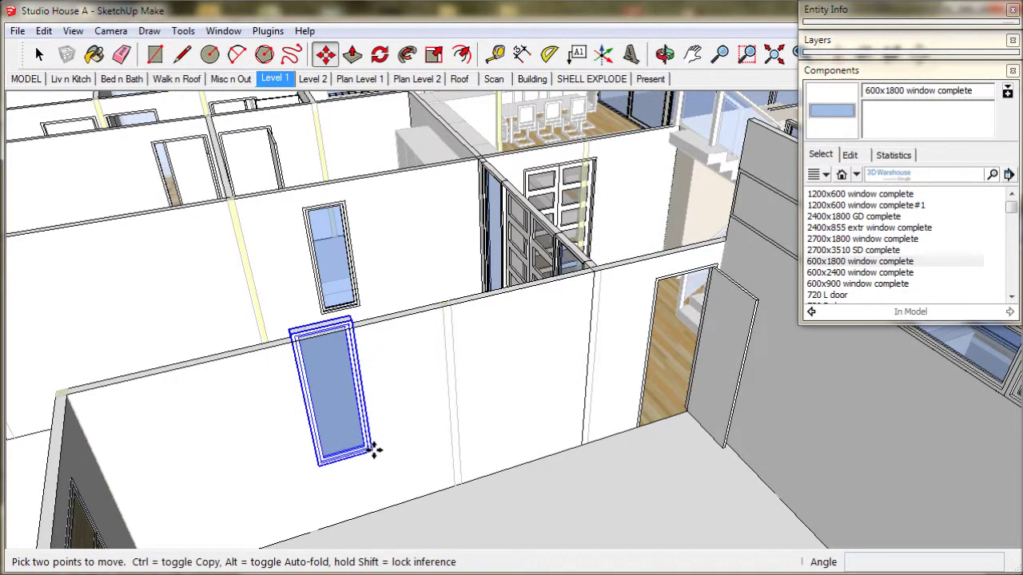
{"action": "left_click", "coordinate": [374, 451]}
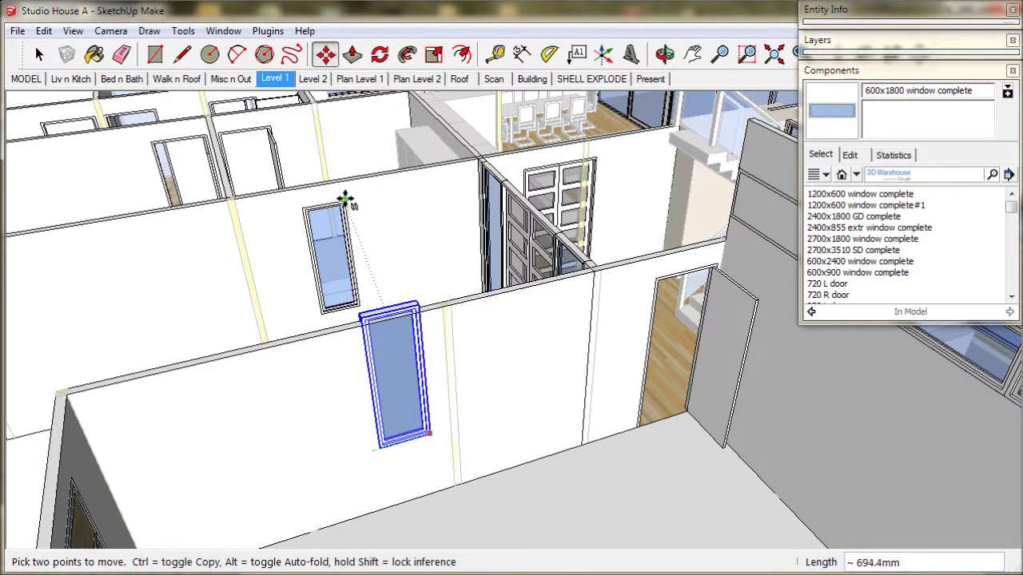
{"action": "left_click", "coordinate": [345, 199]}
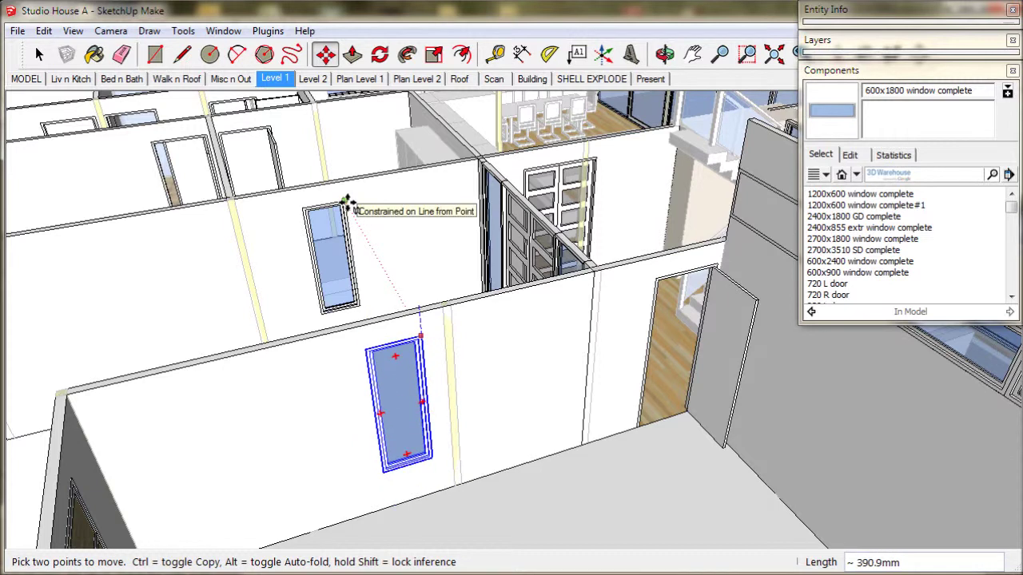
{"action": "left_click", "coordinate": [347, 200]}
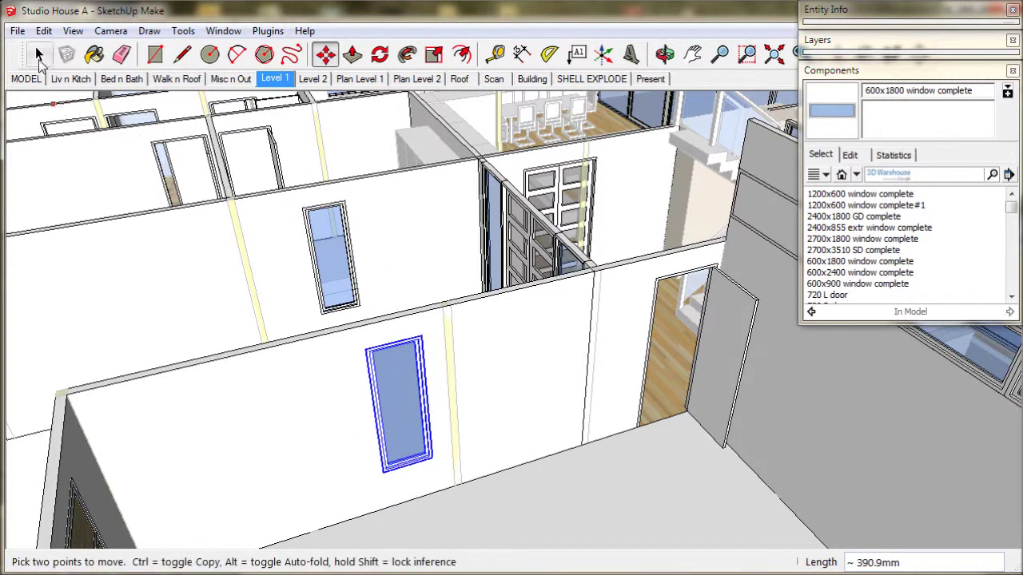
Assign the window to the doors and windows layer in Entity Info
{"action": "left_click", "coordinate": [39, 54]}
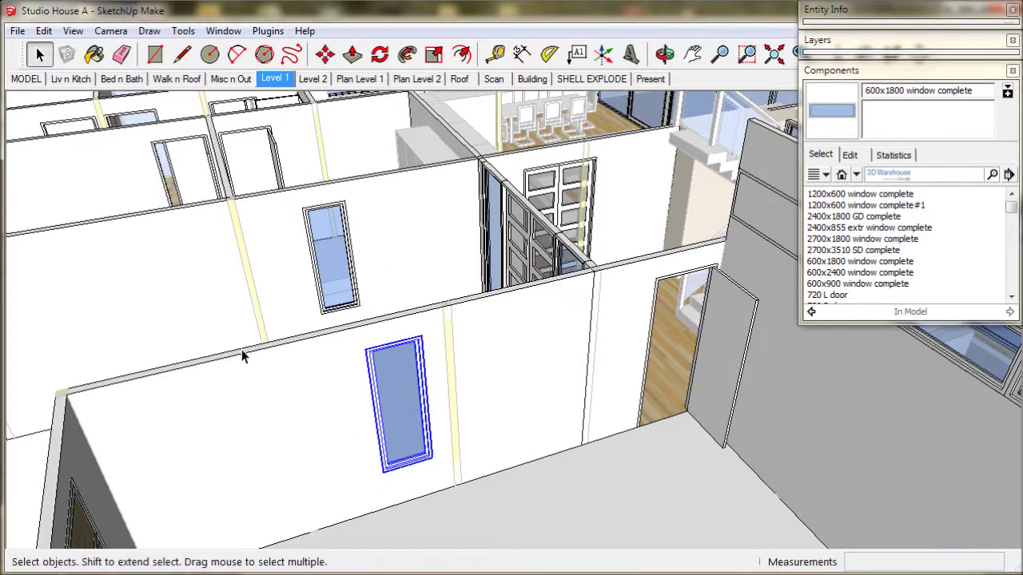
{"action": "left_click", "coordinate": [862, 74]}
{"action": "left_click", "coordinate": [877, 12]}
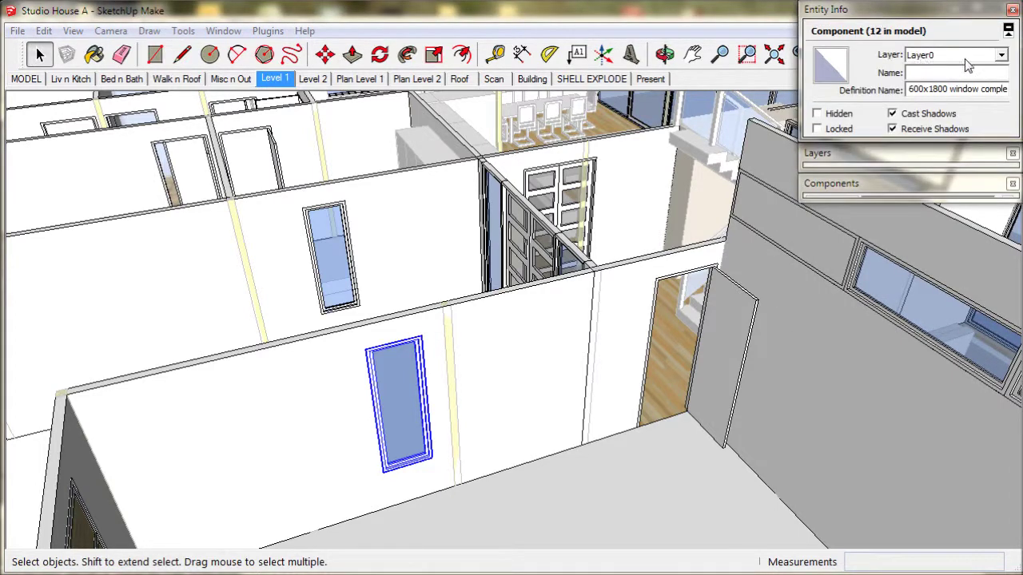
{"action": "left_click", "coordinate": [1002, 55]}
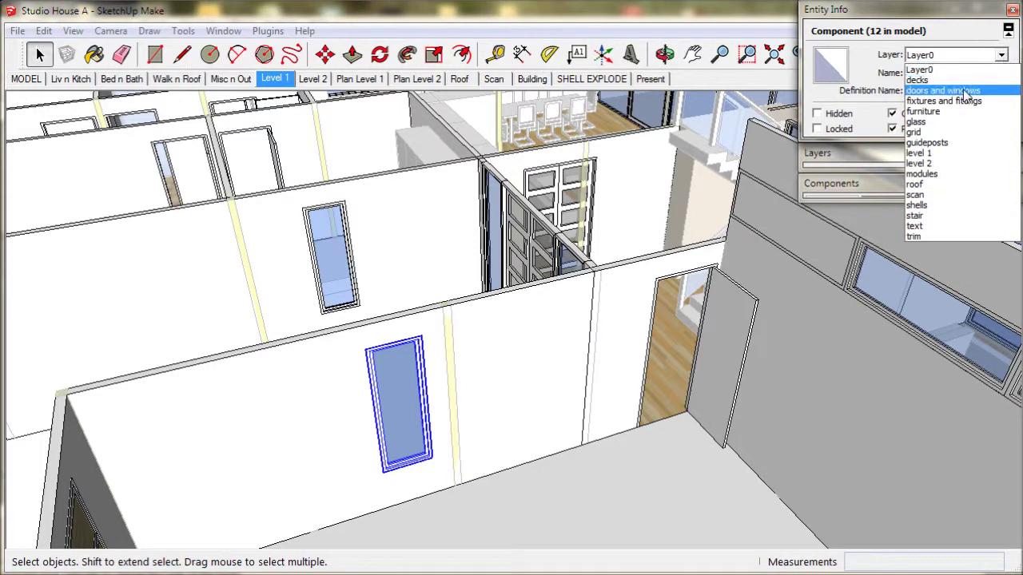
{"action": "left_click", "coordinate": [966, 92]}
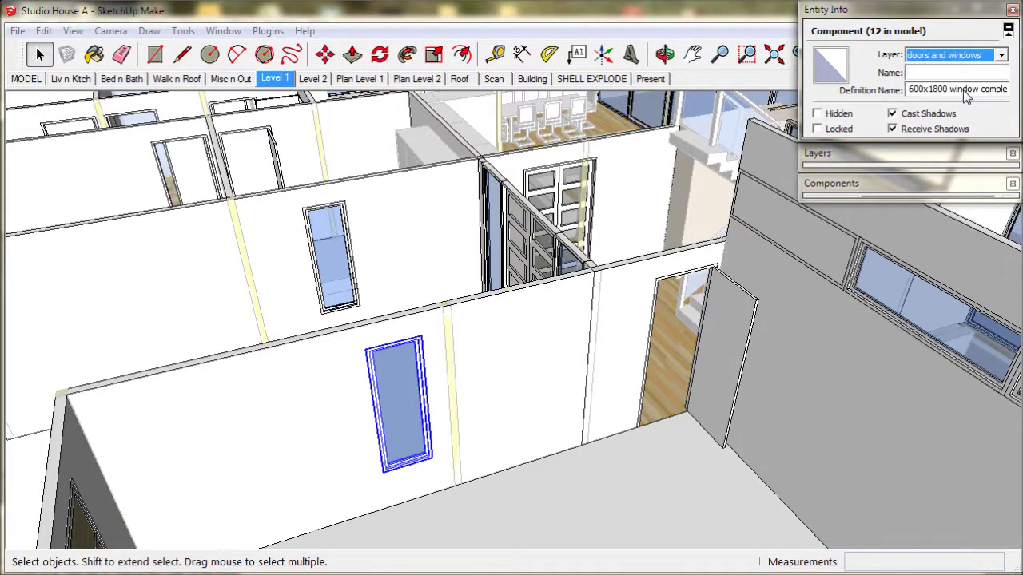
{"action": "left_click", "coordinate": [963, 12]}
{"action": "mouse_move", "coordinate": [452, 415]}
{"action": "middle_mouse_down"}
{"action": "mouse_move", "coordinate": [536, 445]}
{"action": "mouse_move", "coordinate": [897, 381]}
{"action": "mouse_move", "coordinate": [698, 439]}
{"action": "mouse_move", "coordinate": [541, 423]}
{"action": "middle_mouse_up"}
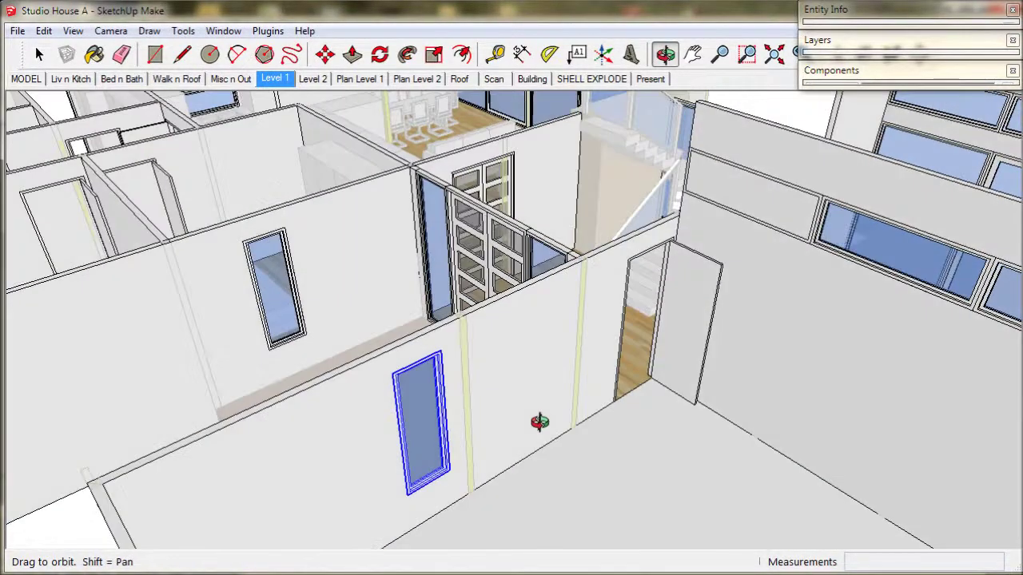
Explode the 600x1800 window and push its face 90 mm through the garage wall
{"action": "right_click", "coordinate": [441, 399]}
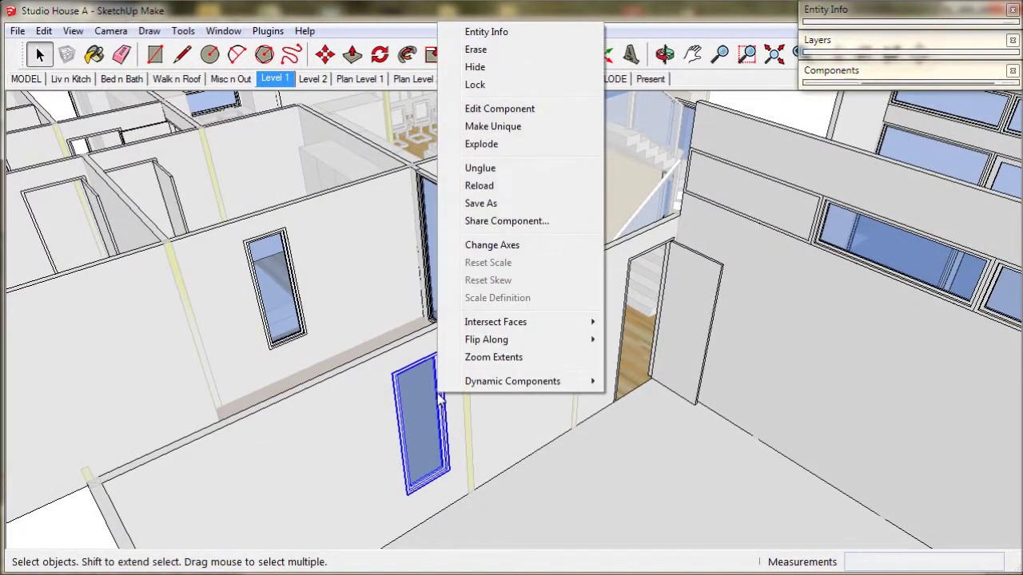
{"action": "left_click", "coordinate": [482, 146]}
{"action": "middle_click_drag", "start_coordinate": [397, 467], "coordinate": [849, 480]}
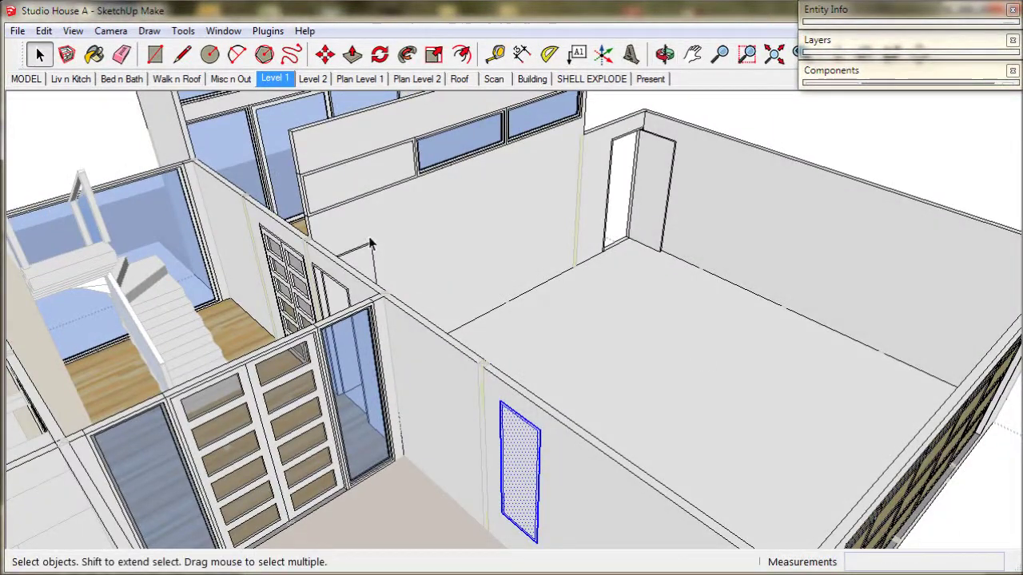
{"action": "left_click", "coordinate": [352, 56]}
{"action": "scroll", "coordinate": [538, 459], "scroll_direction": "up", "scroll_amount": 2}
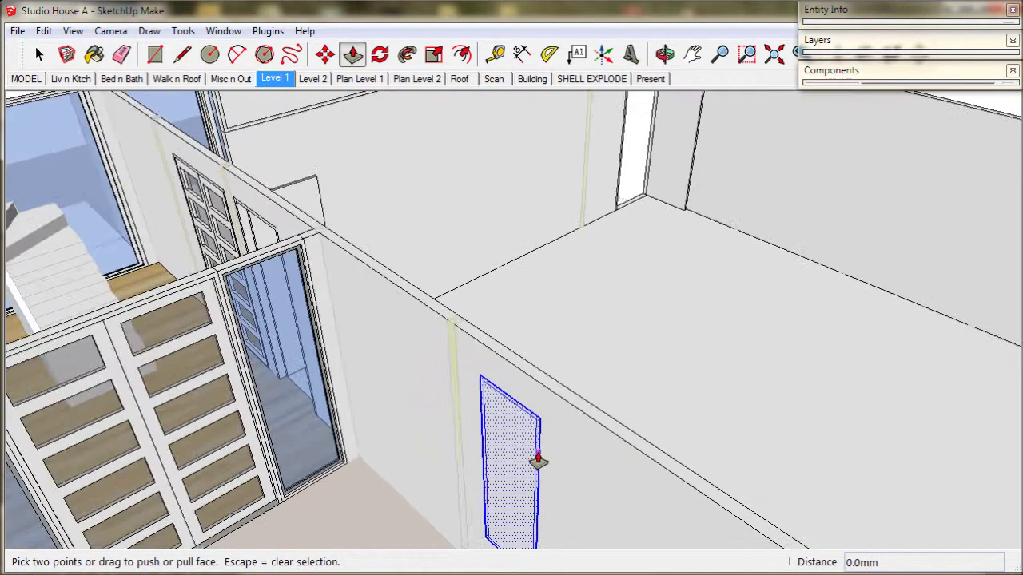
{"action": "left_click", "coordinate": [511, 451]}
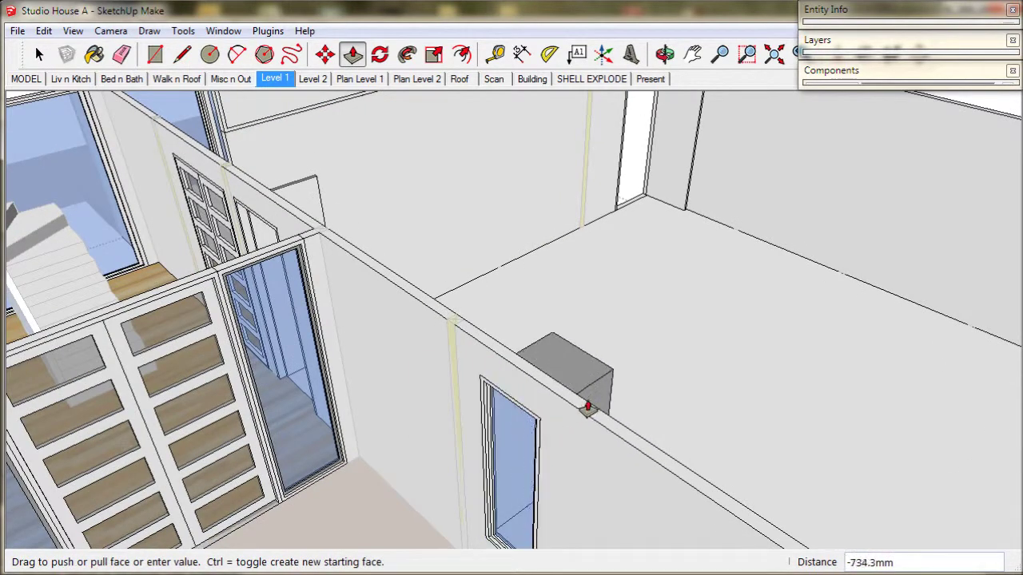
{"action": "left_click", "coordinate": [595, 412]}
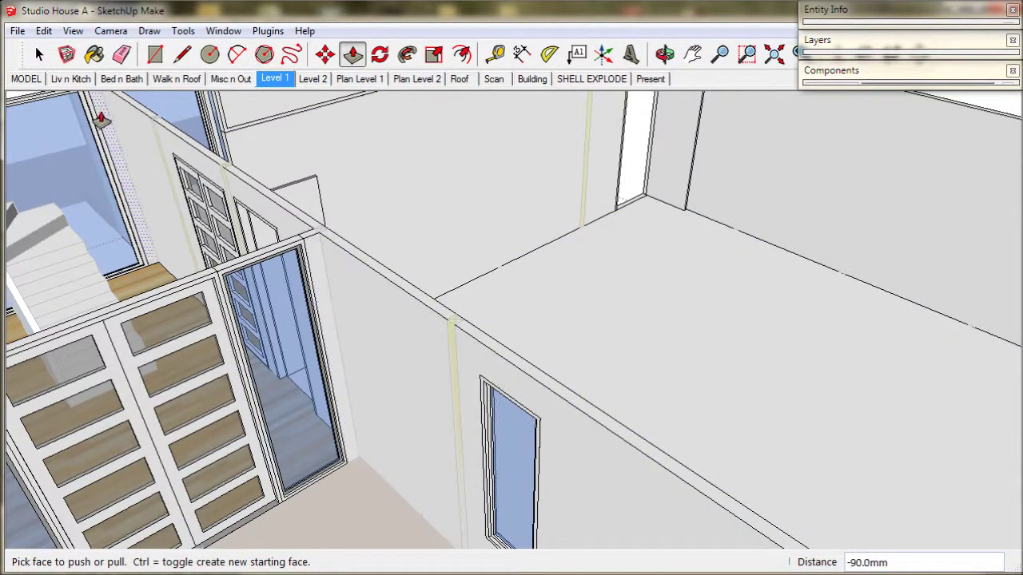
{"action": "left_click", "coordinate": [38, 54]}
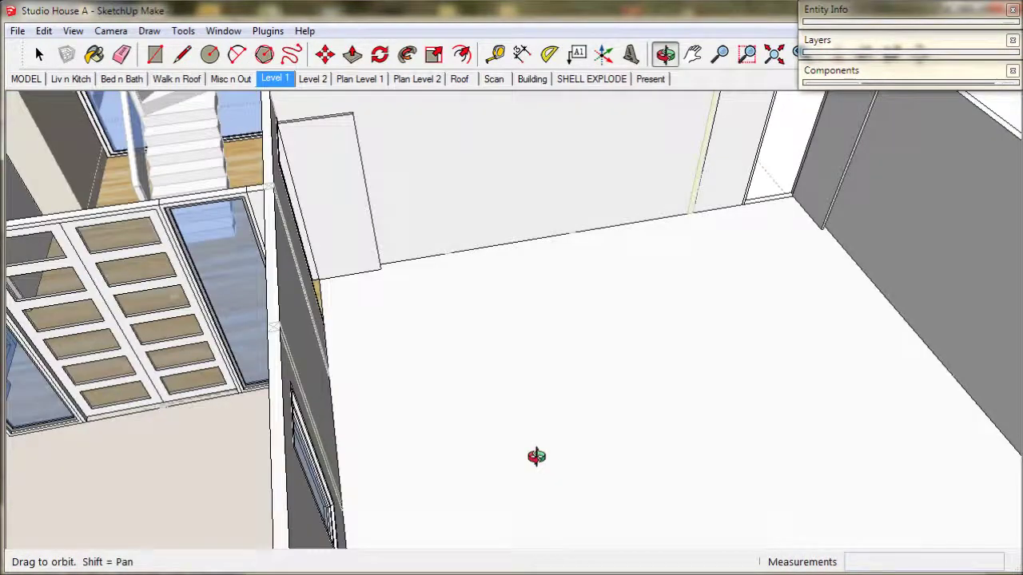